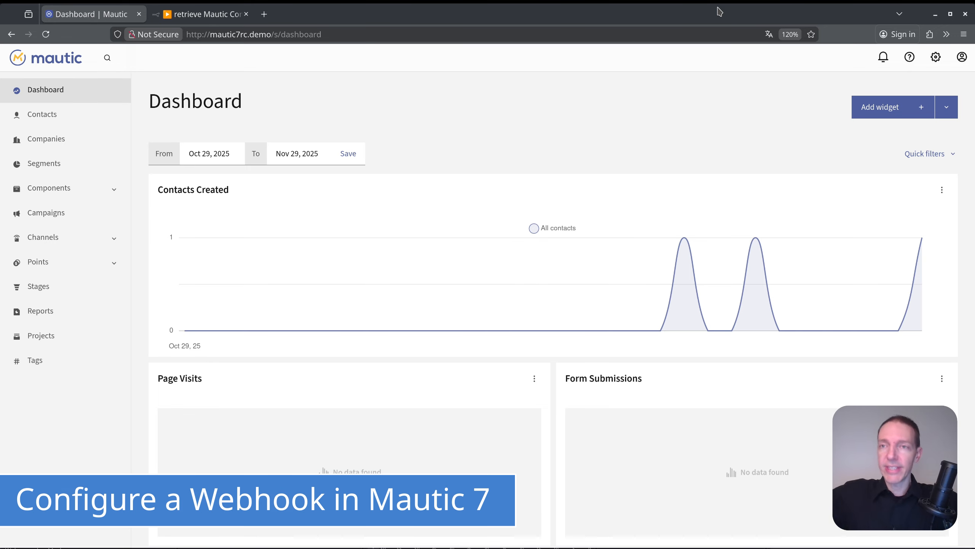
# Open Mautic's webhook management and start creating a new webhook.
pyautogui.click(936, 57)
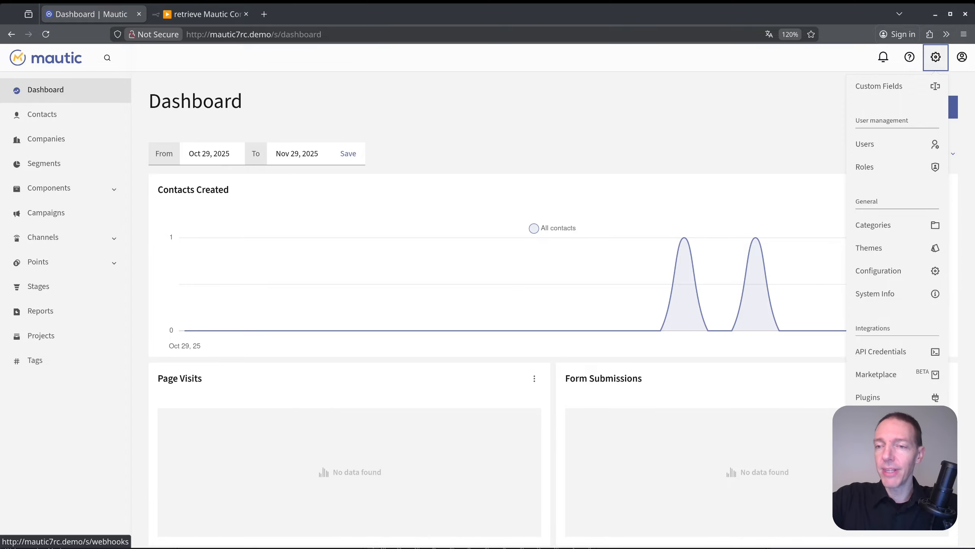
pyautogui.click(876, 420)
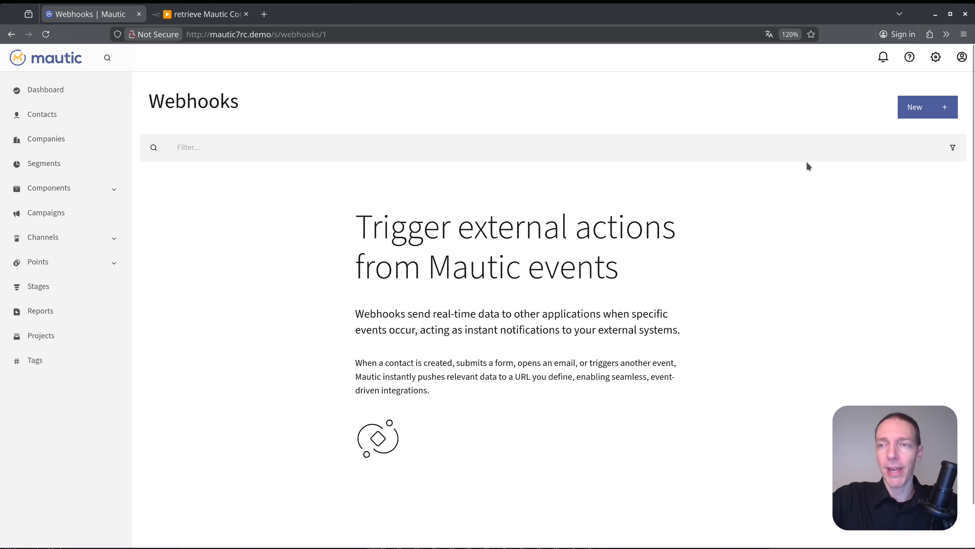
pyautogui.click(920, 111)
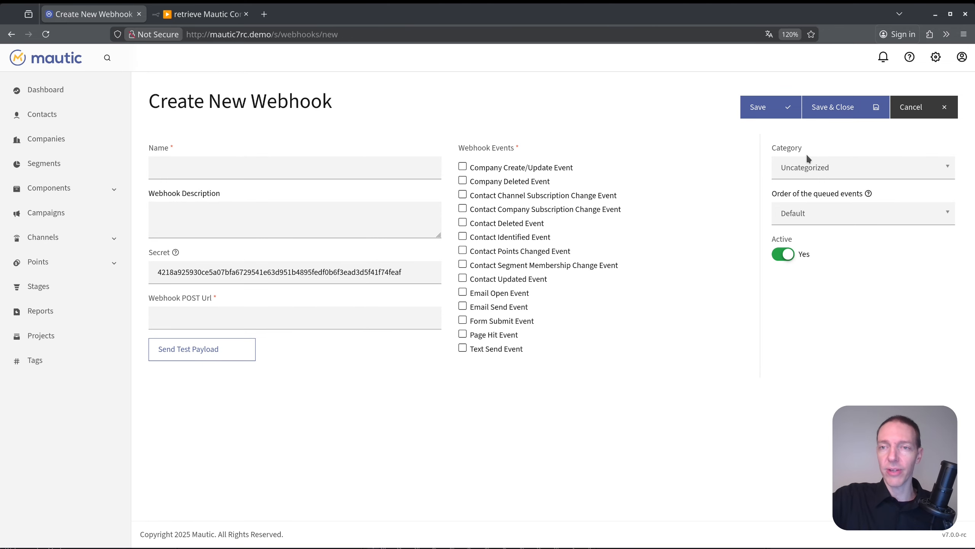
# Find the contact-related entries among the webhook events and enable the Contact Identified Event, leaving the page search empty.
pyautogui.moveTo(827, 198)
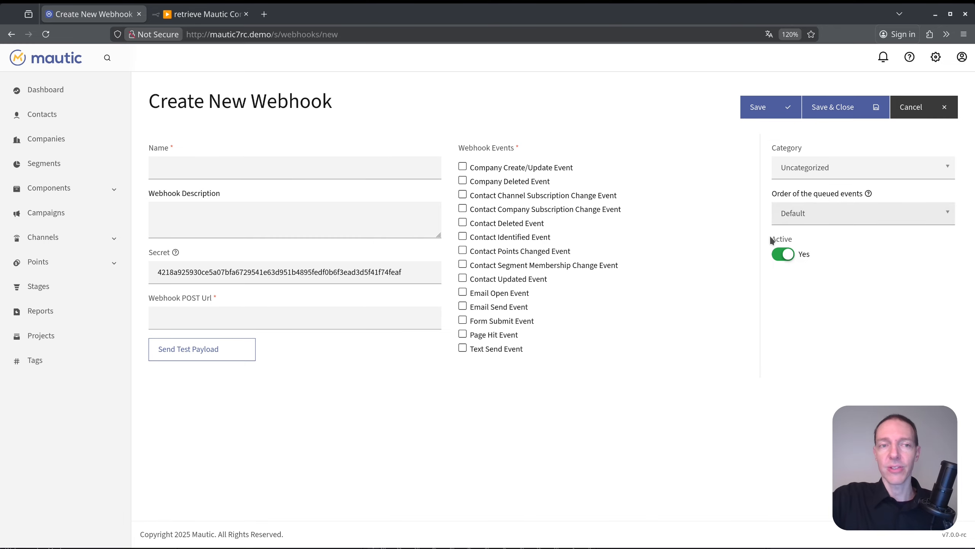
pyautogui.moveTo(540, 357); pyautogui.dragTo(458, 148)
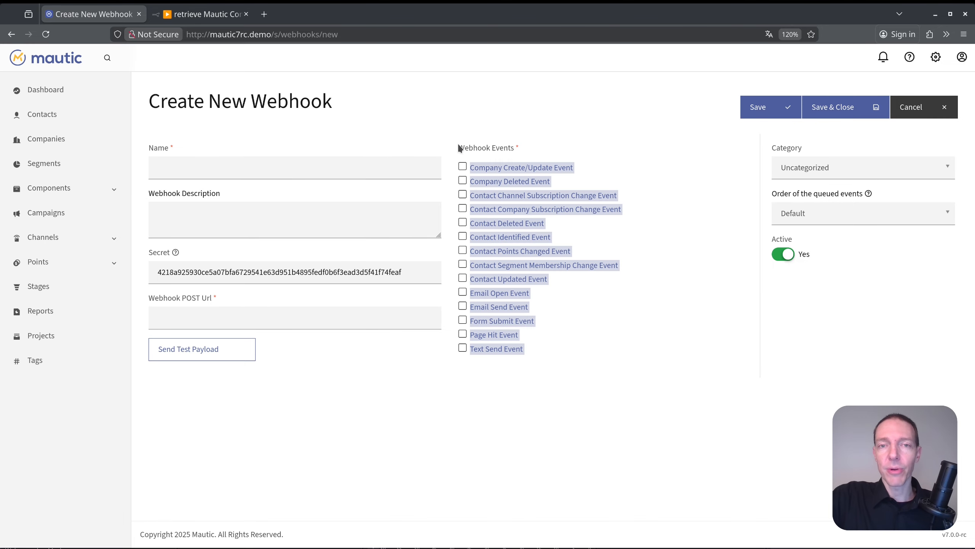
pyautogui.click(581, 378)
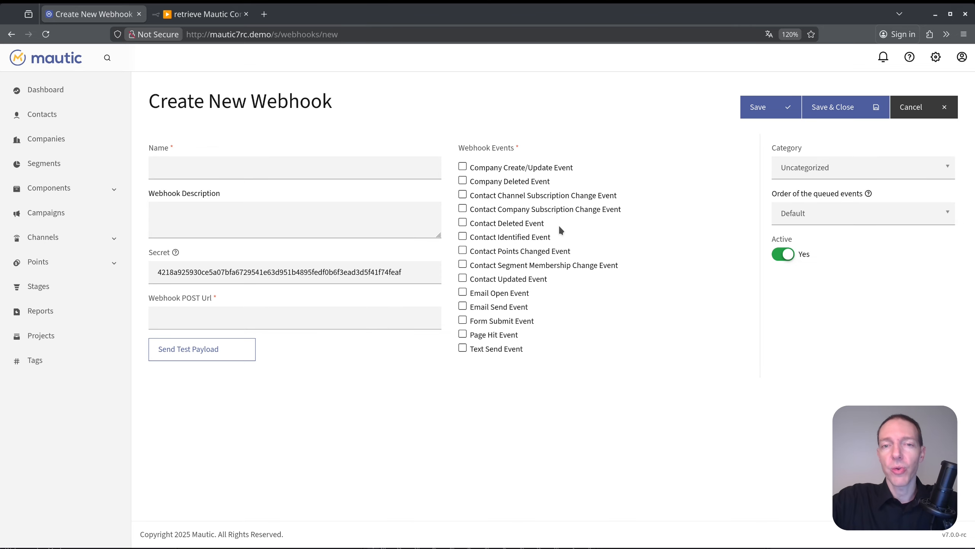
pyautogui.hotkey('ctrl', 'f')
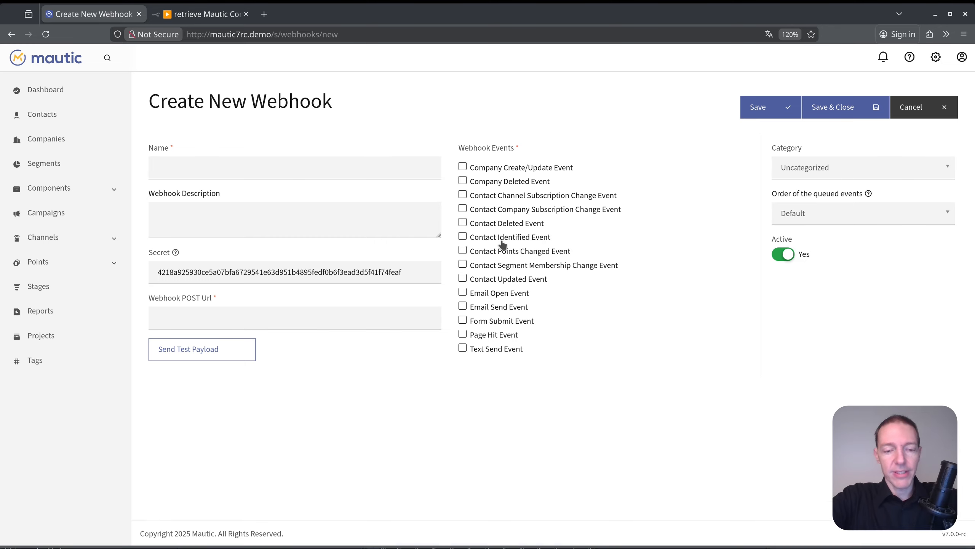
pyautogui.write('contact')
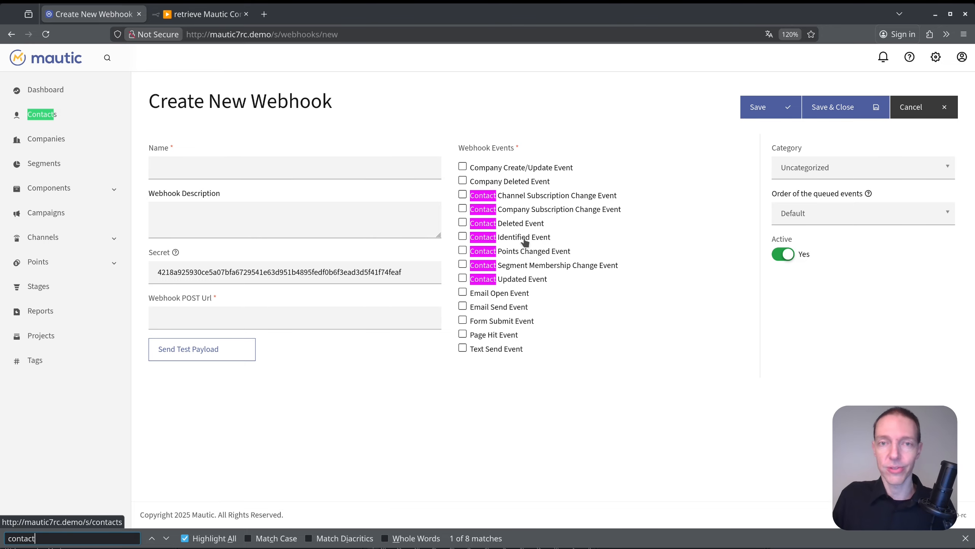
pyautogui.click(525, 242)
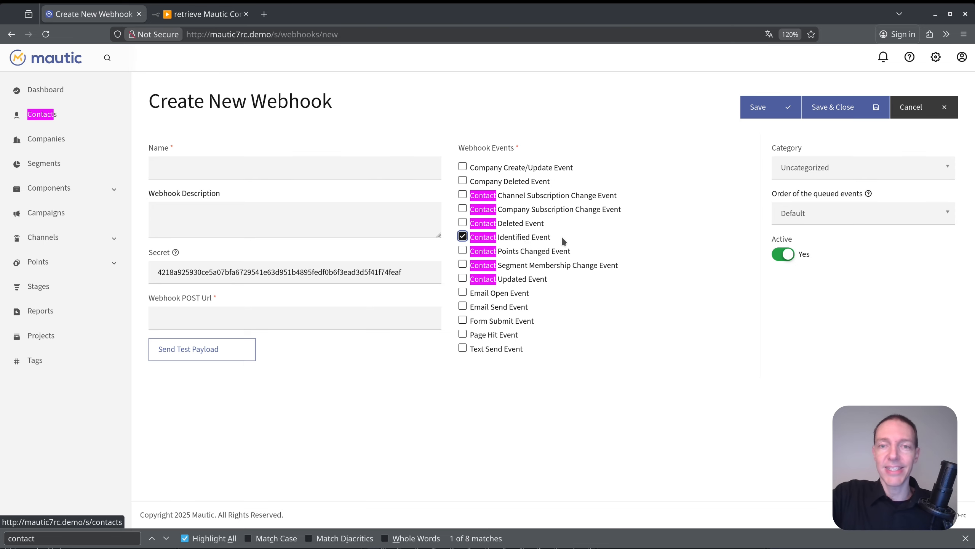
pyautogui.hotkey('ctrl', 'f')
pyautogui.press('BackSpace')
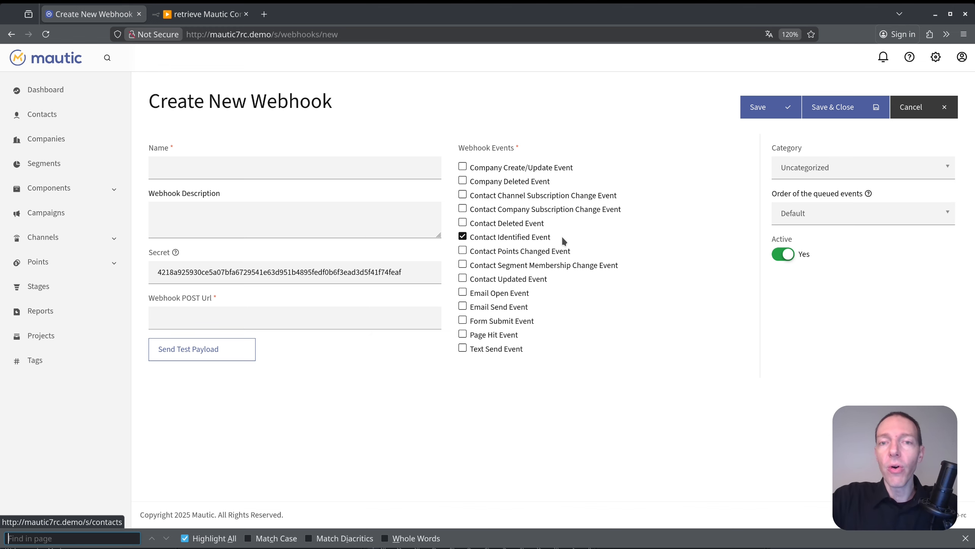
# Name the webhook "send new Contact Details to n8n".
pyautogui.click(263, 168)
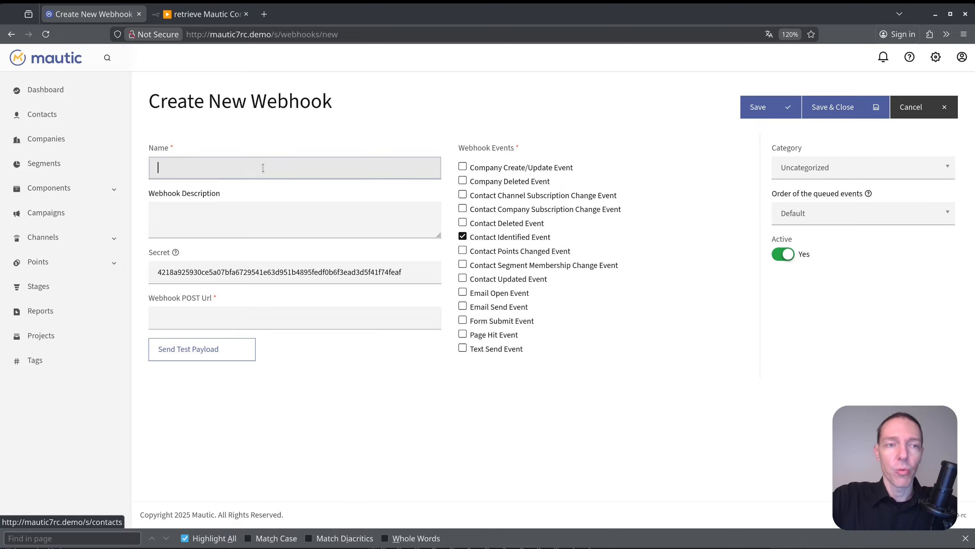
pyautogui.write('send ')
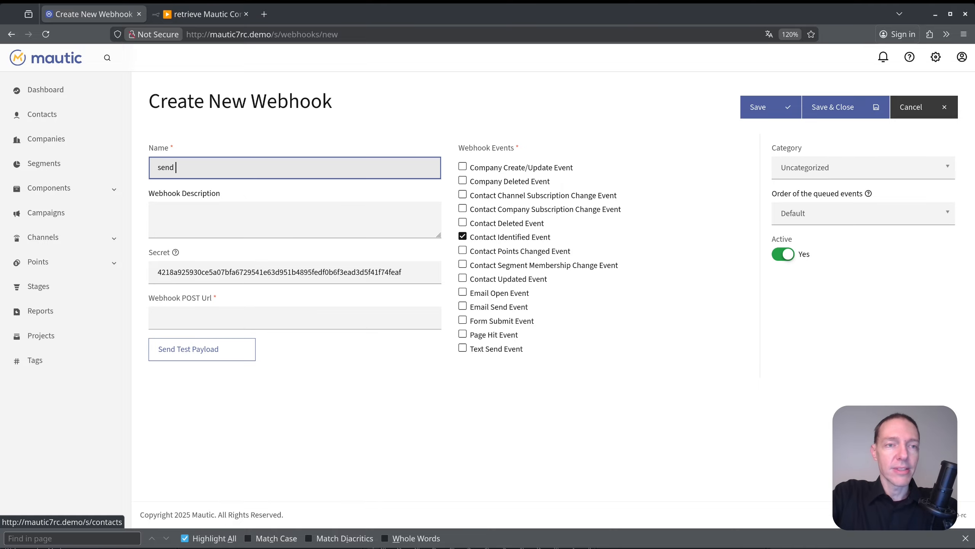
pyautogui.write('new Con')
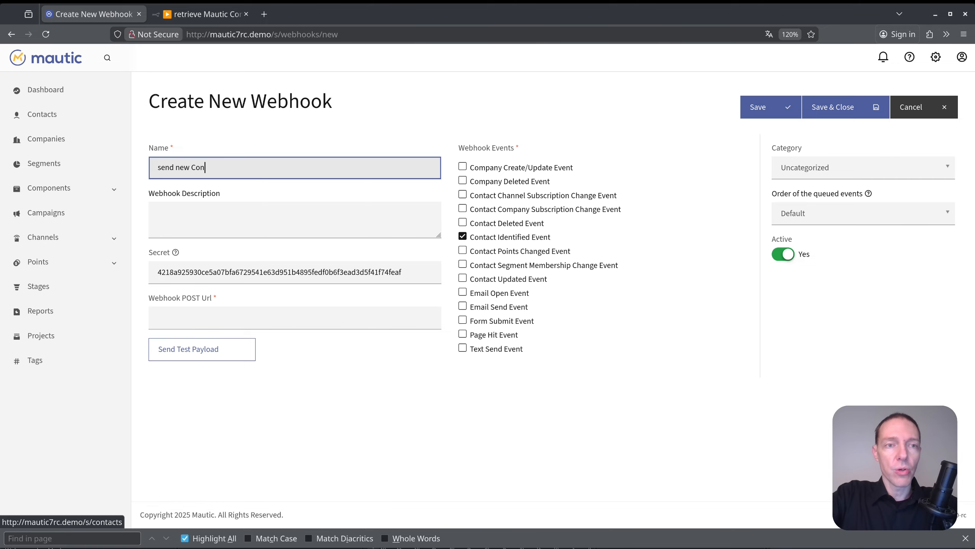
pyautogui.write('tact Details to ')
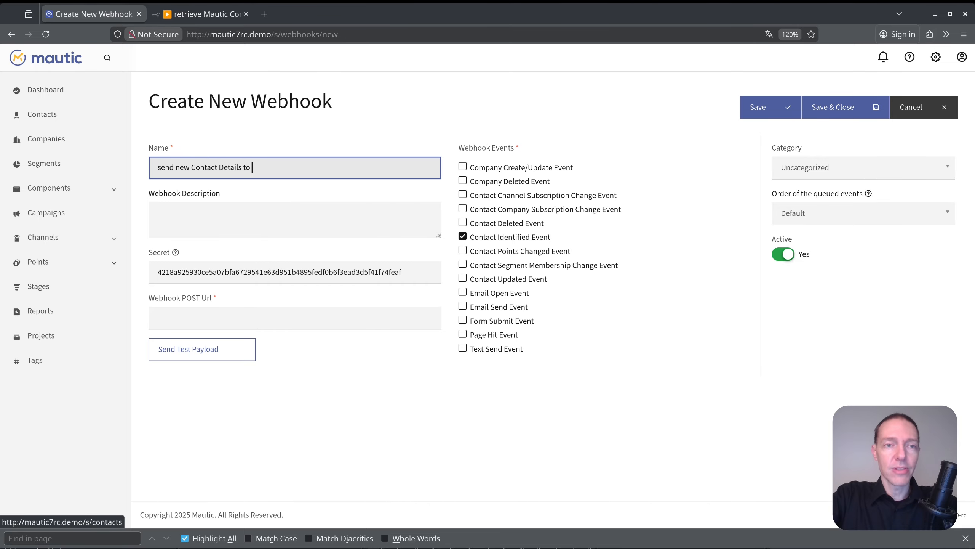
pyautogui.write('n8n')
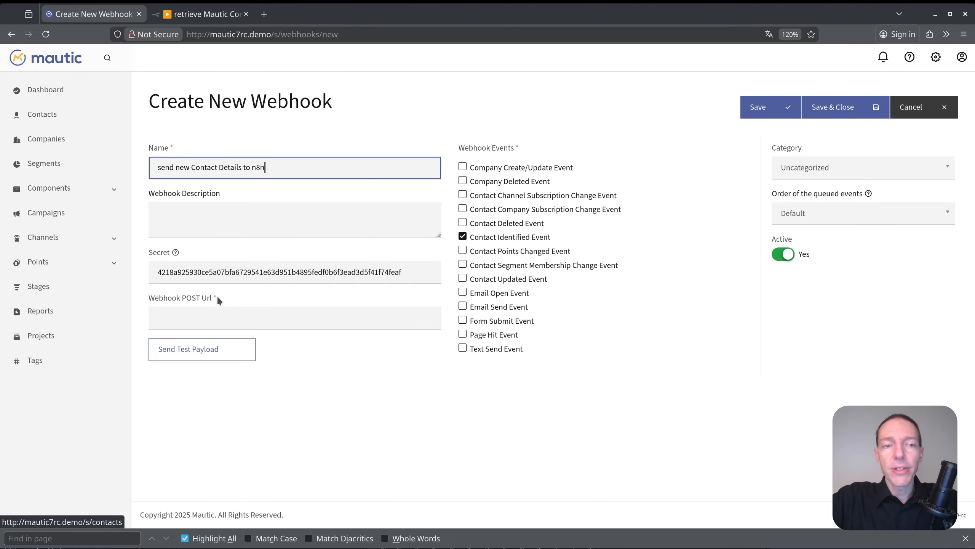
pyautogui.moveTo(217, 295); pyautogui.dragTo(144, 297)
pyautogui.click(149, 298)
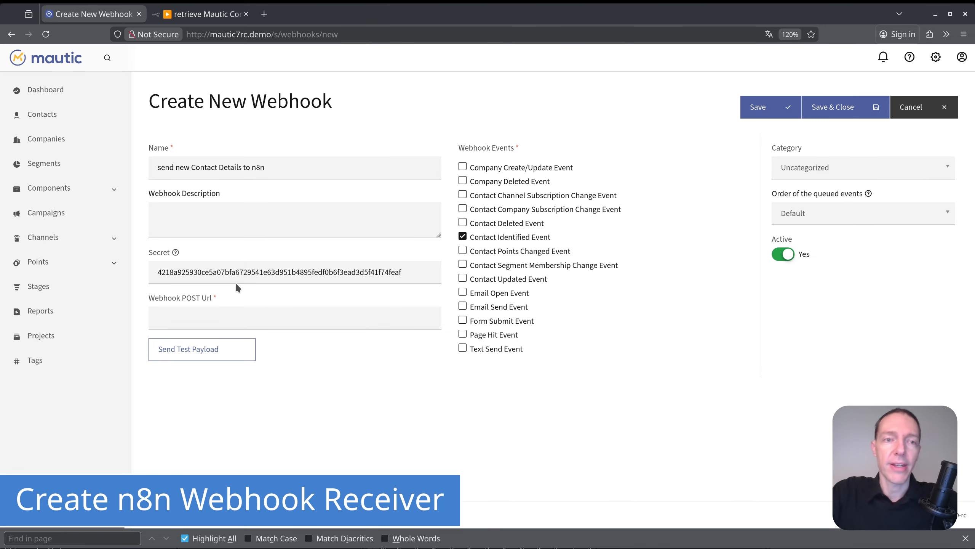
# Switch to n8n and add a Webhook trigger as the first node of the "retrieve Mautic Contact Webhook" workflow.
pyautogui.click(204, 14)
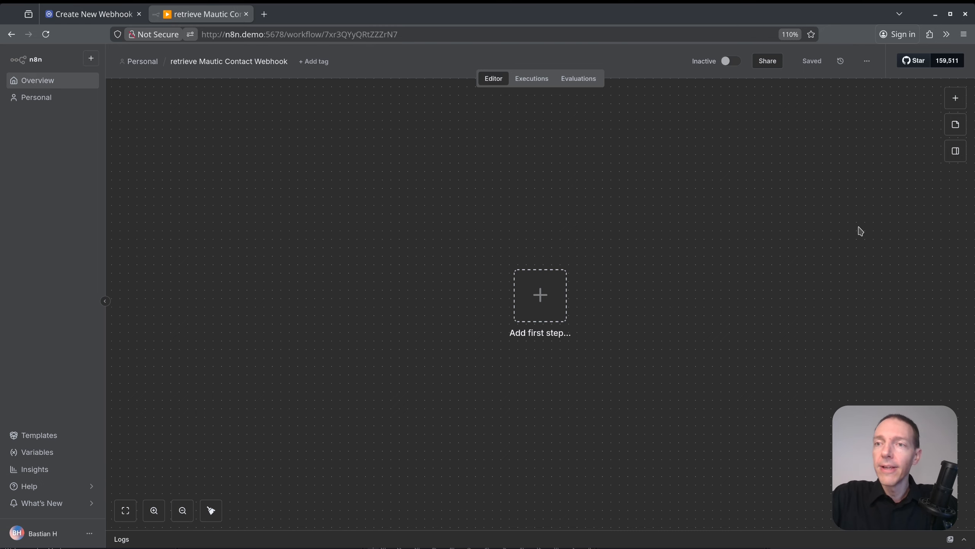
pyautogui.click(957, 100)
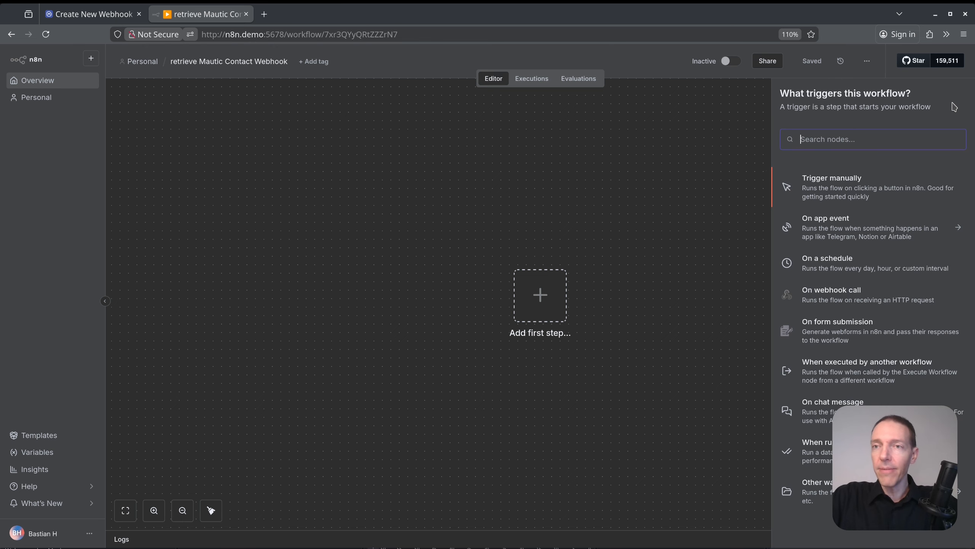
pyautogui.write('we')
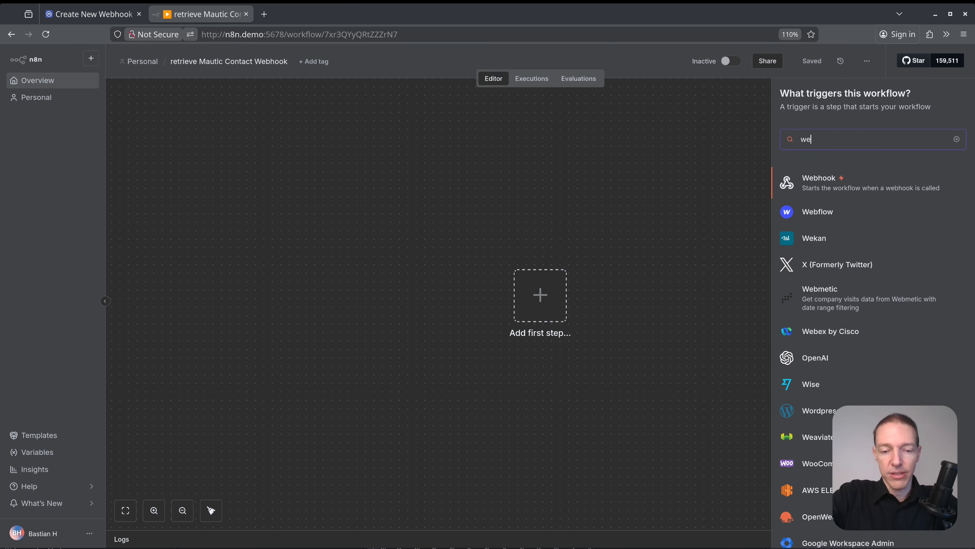
pyautogui.write('bh')
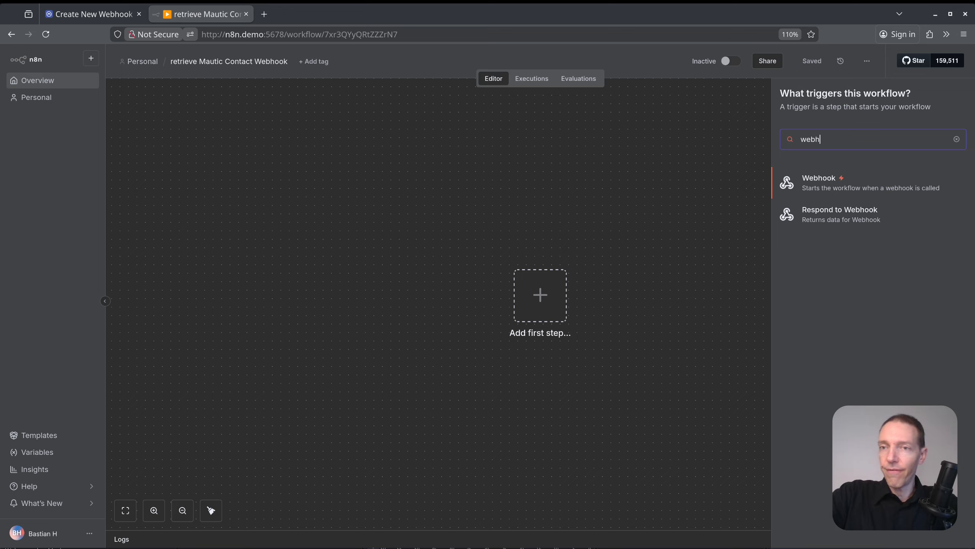
pyautogui.click(861, 191)
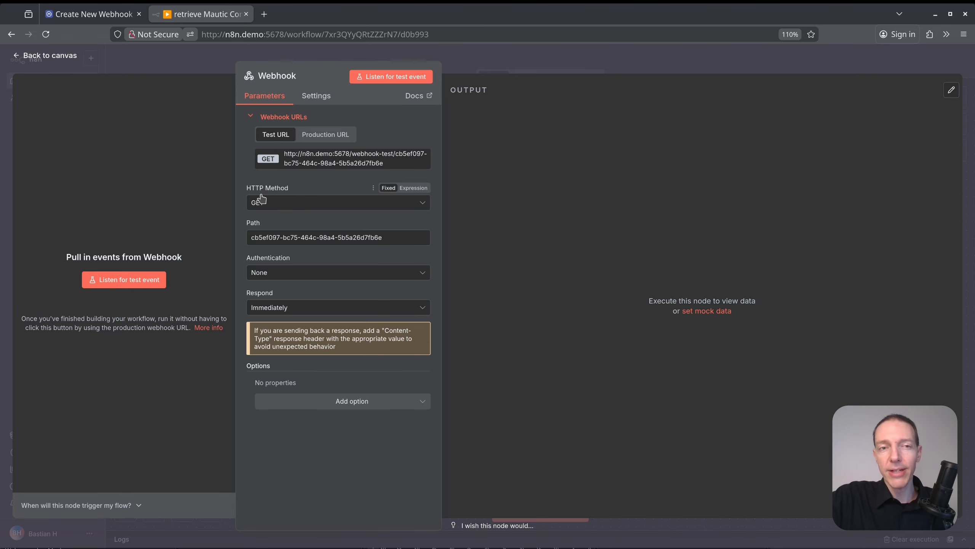
# Check the request type Mautic's webhook URL field expects, and set the n8n Webhook node's HTTP Method to POST, keeping Respond on Immediately.
pyautogui.click(93, 14)
pyautogui.click(189, 298)
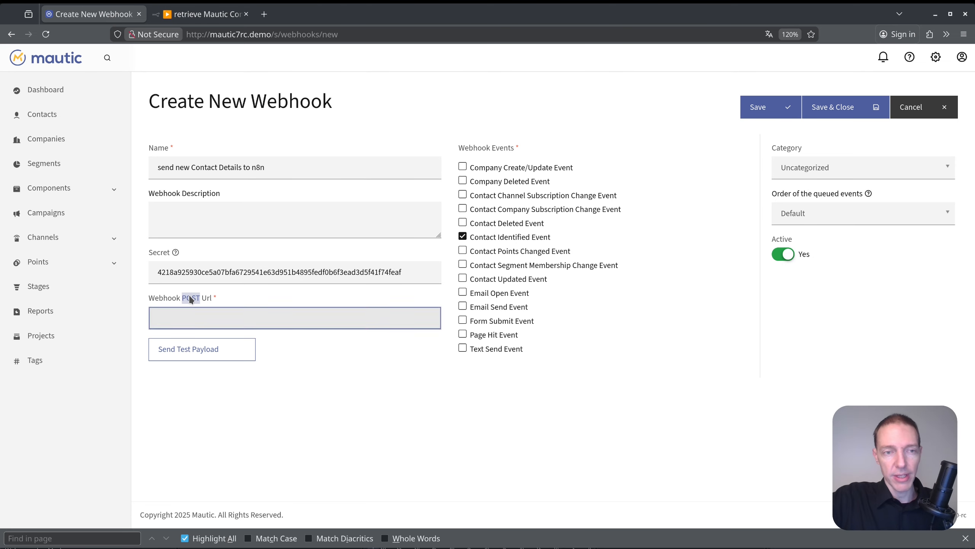
pyautogui.click(200, 14)
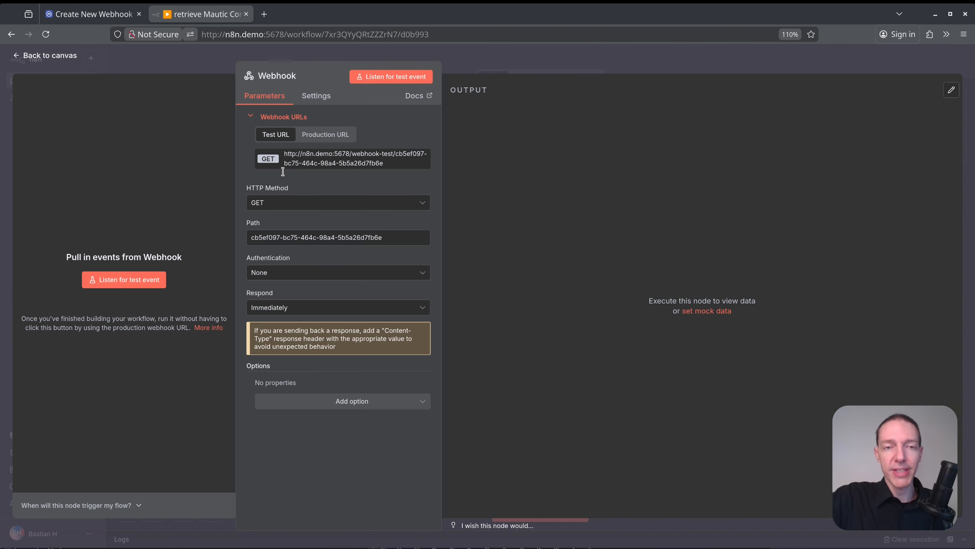
pyautogui.click(328, 204)
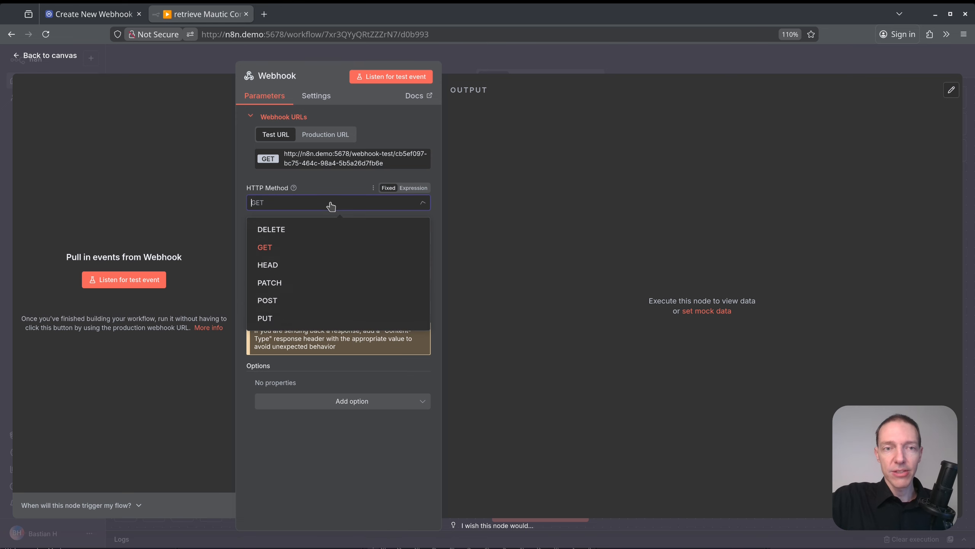
pyautogui.click(283, 301)
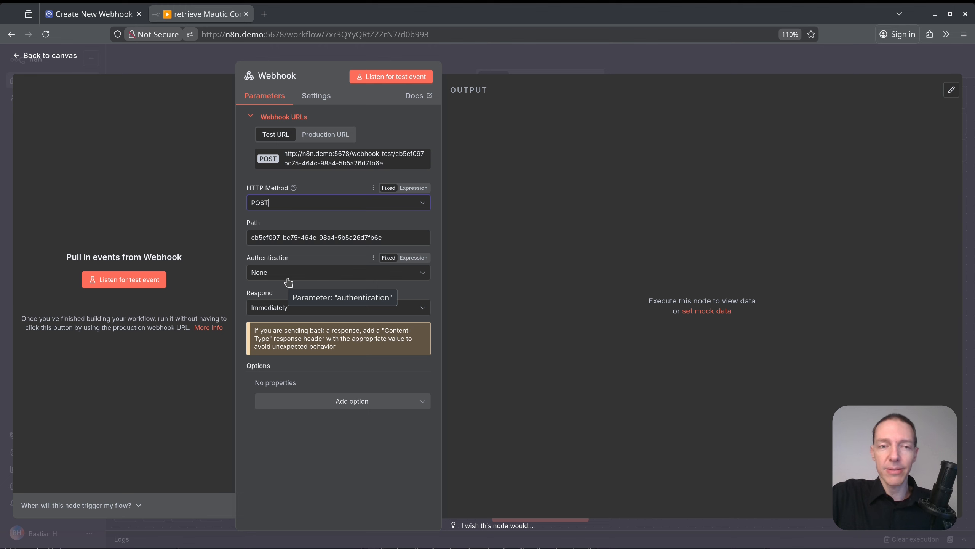
pyautogui.click(305, 309)
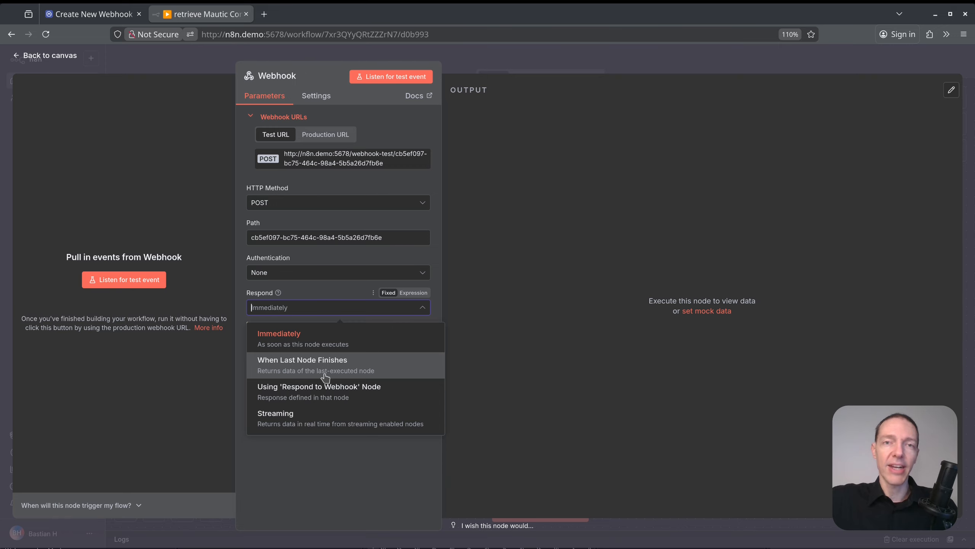
pyautogui.click(495, 322)
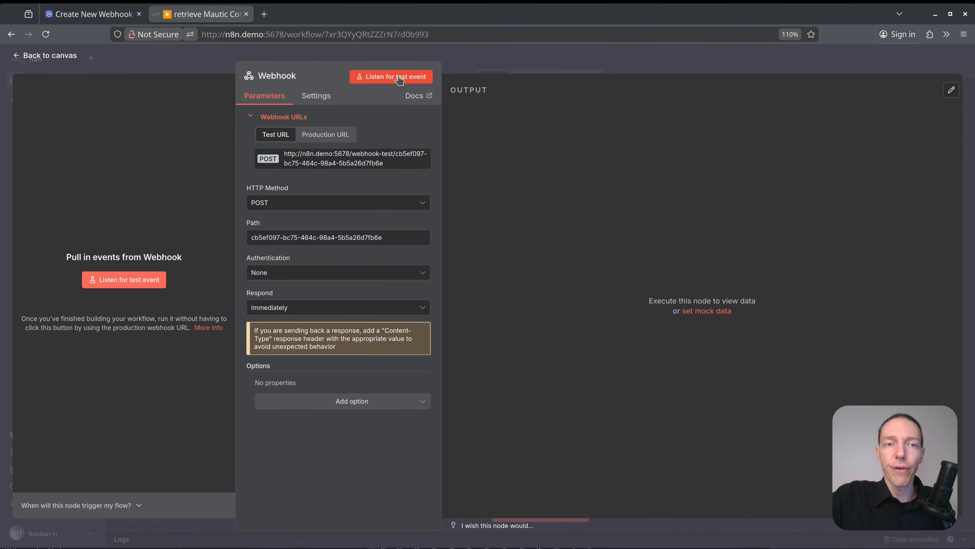
# Copy the Webhook node's test URL and start listening for a test event.
pyautogui.click(360, 159)
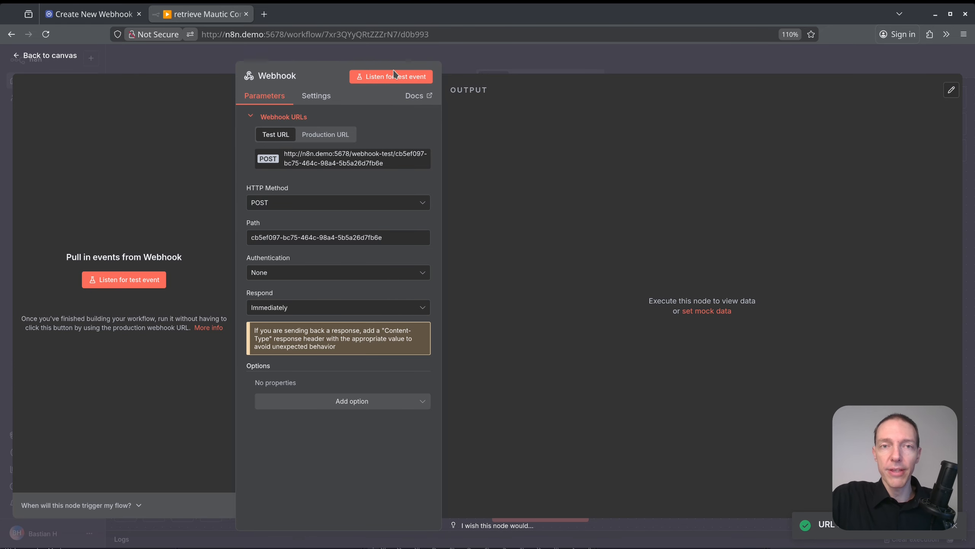
pyautogui.click(392, 76)
# Switch to Mautic, paste the n8n test URL as the Webhook POST Url and send a test payload.
pyautogui.click(76, 15)
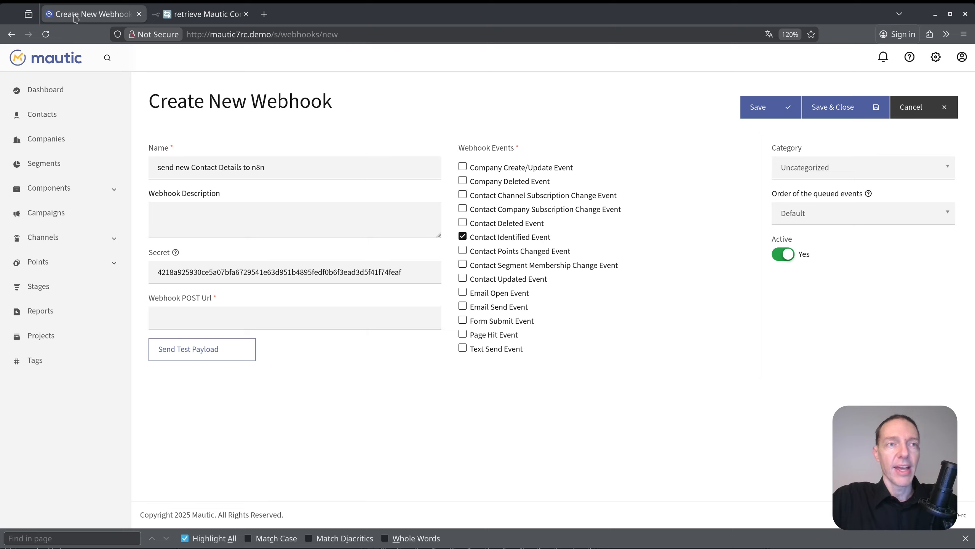
pyautogui.click(241, 316)
pyautogui.hotkey('ctrl', 'v')
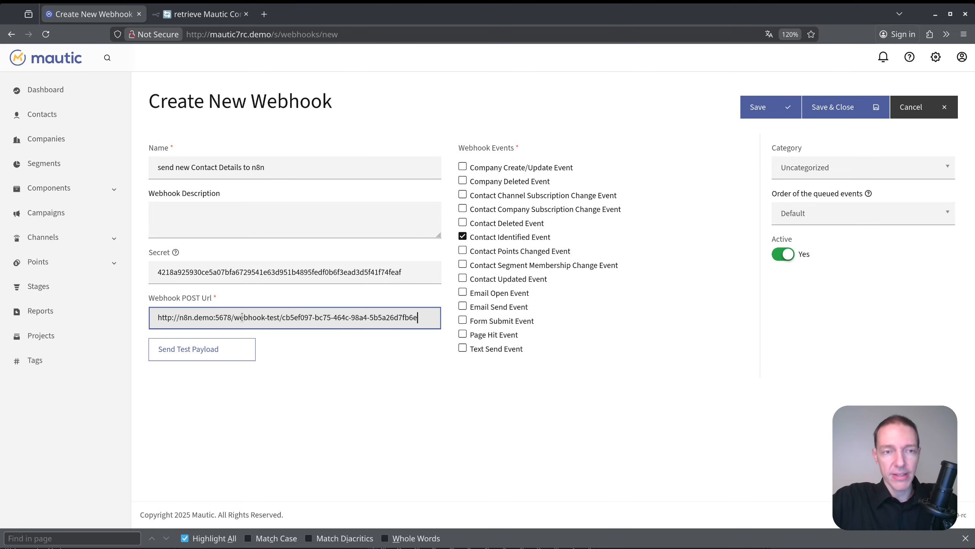
pyautogui.click(199, 354)
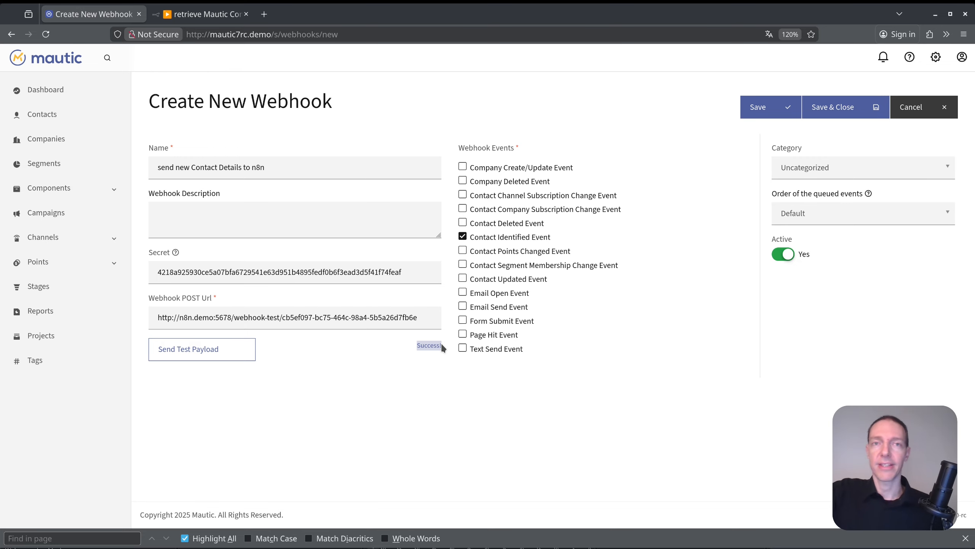
# Switch to n8n and examine the headers of the received test payload, including the x-origin-base-url value.
pyautogui.click(217, 14)
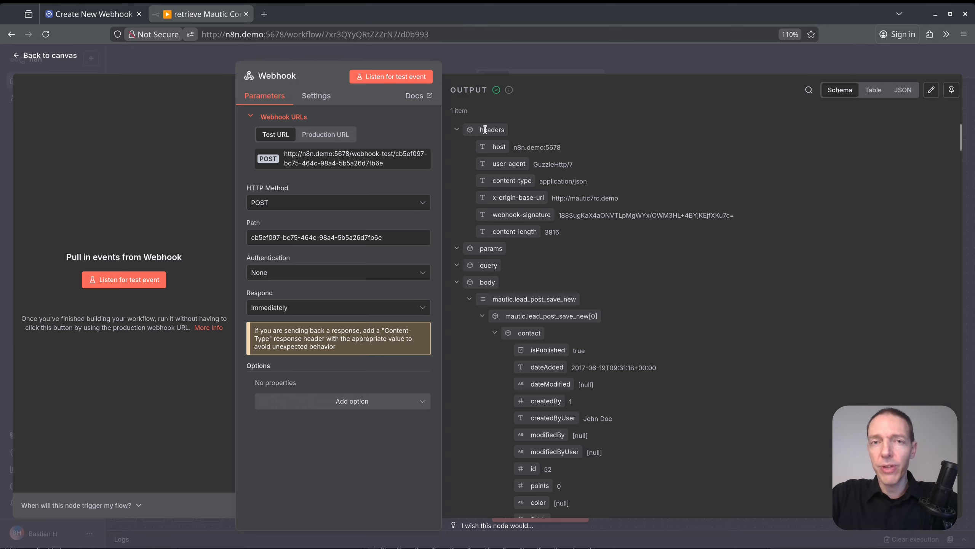
pyautogui.moveTo(485, 130); pyautogui.dragTo(506, 130)
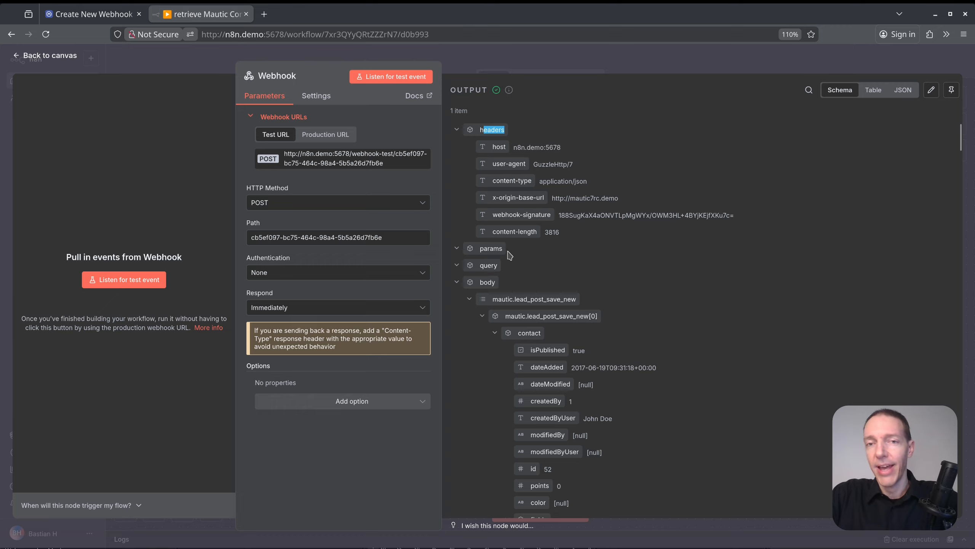
pyautogui.click(552, 268)
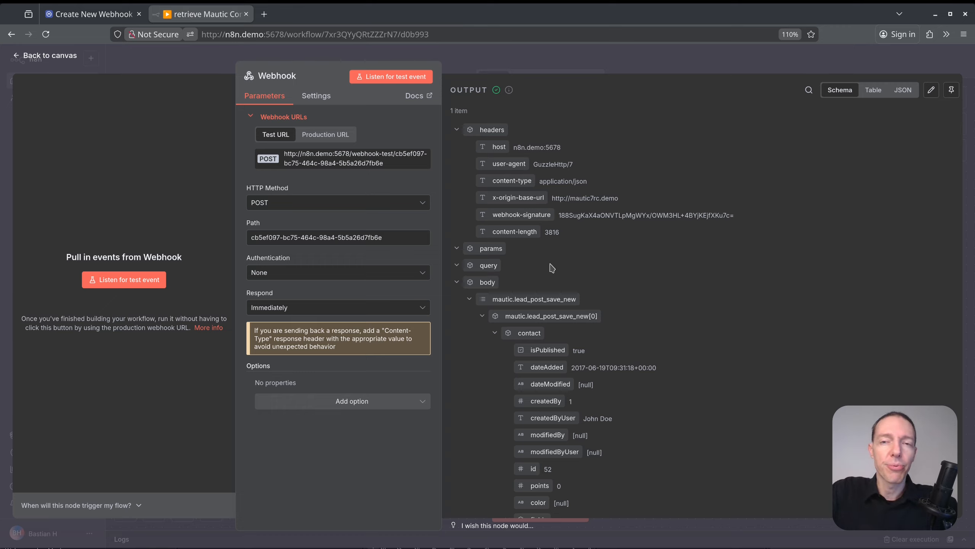
pyautogui.moveTo(627, 202); pyautogui.dragTo(551, 199)
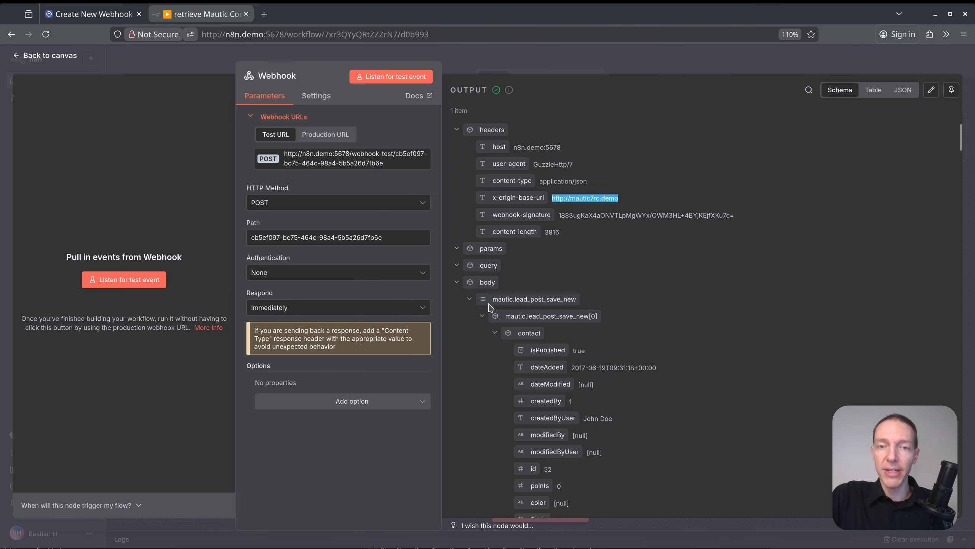
# Examine the test payload's body, from the mautic.lead_post_save_new event entry down through the contact's core fields.
pyautogui.moveTo(522, 299); pyautogui.dragTo(569, 303)
pyautogui.click(570, 302)
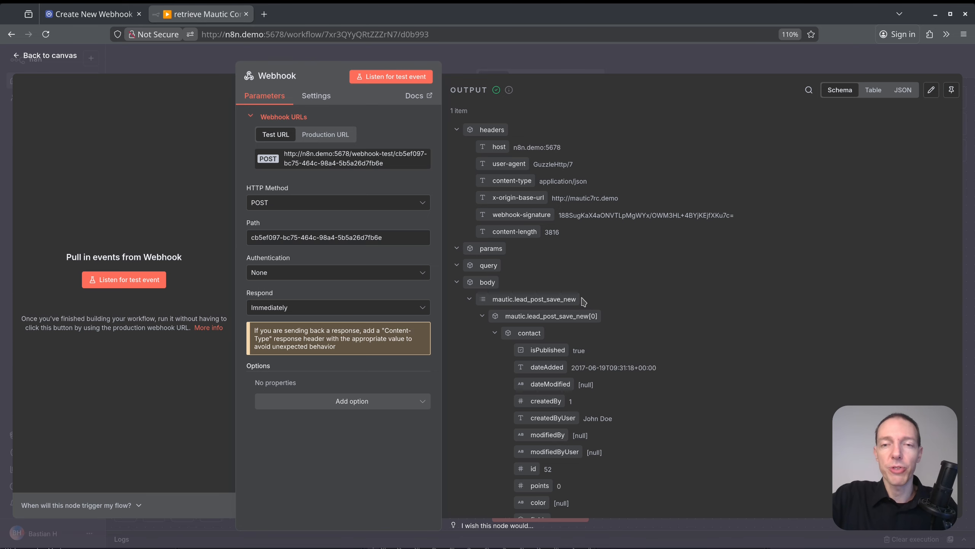
pyautogui.scroll(-5, 601, 291)
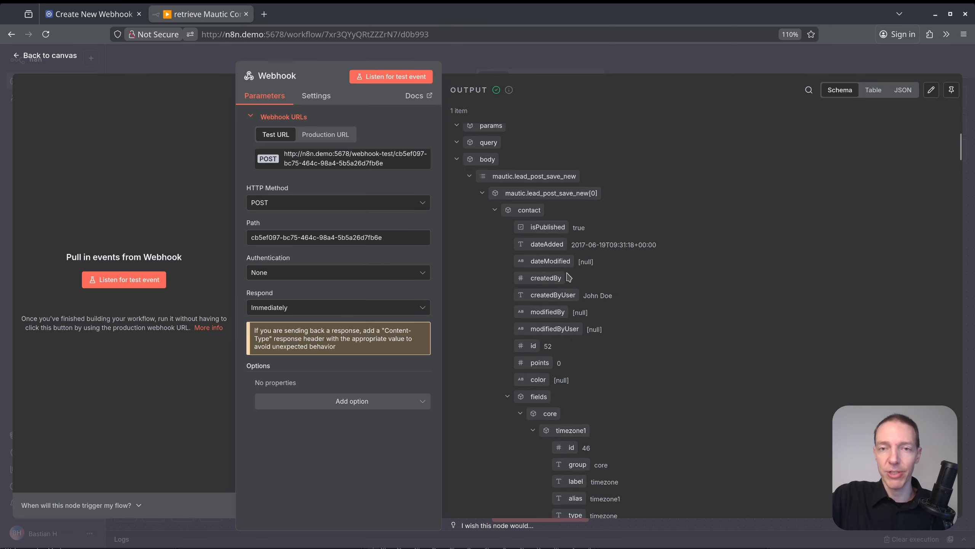
pyautogui.moveTo(597, 137); pyautogui.dragTo(588, 133)
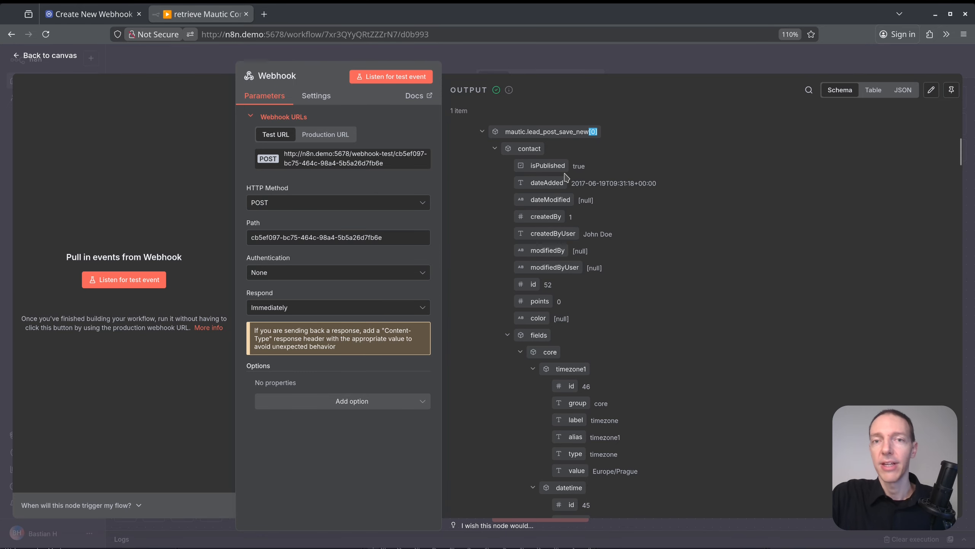
pyautogui.scroll(-6, 558, 219)
pyautogui.scroll(-5, 566, 246)
pyautogui.scroll(-2, 567, 249)
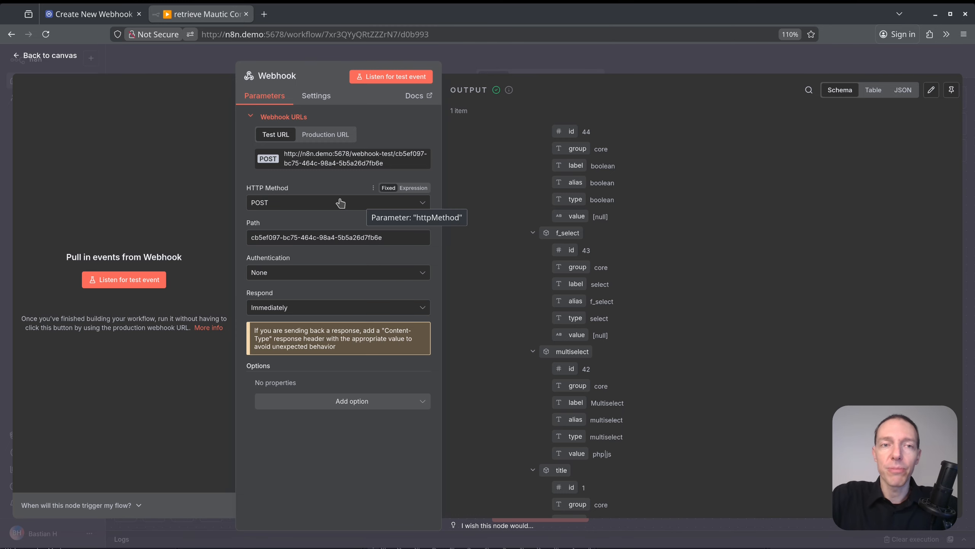
# Copy the Webhook node's production URL, return to the canvas and activate the workflow, acknowledging the activation notice.
pyautogui.click(332, 138)
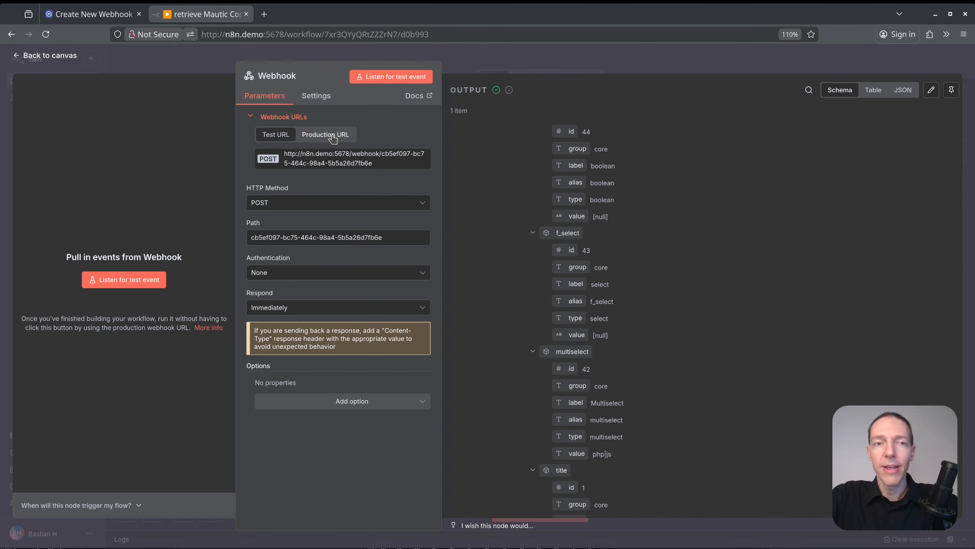
pyautogui.click(340, 166)
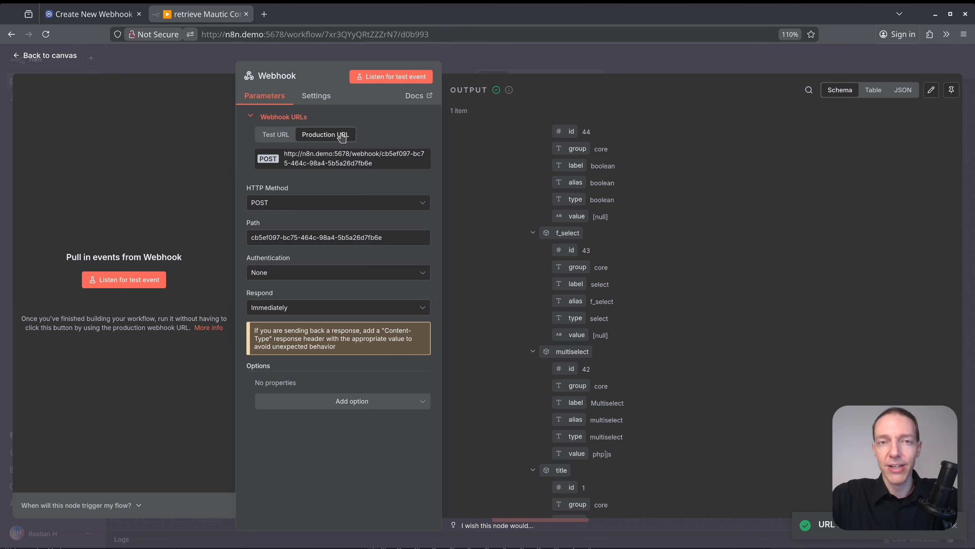
pyautogui.click(535, 57)
pyautogui.click(814, 61)
pyautogui.click(731, 60)
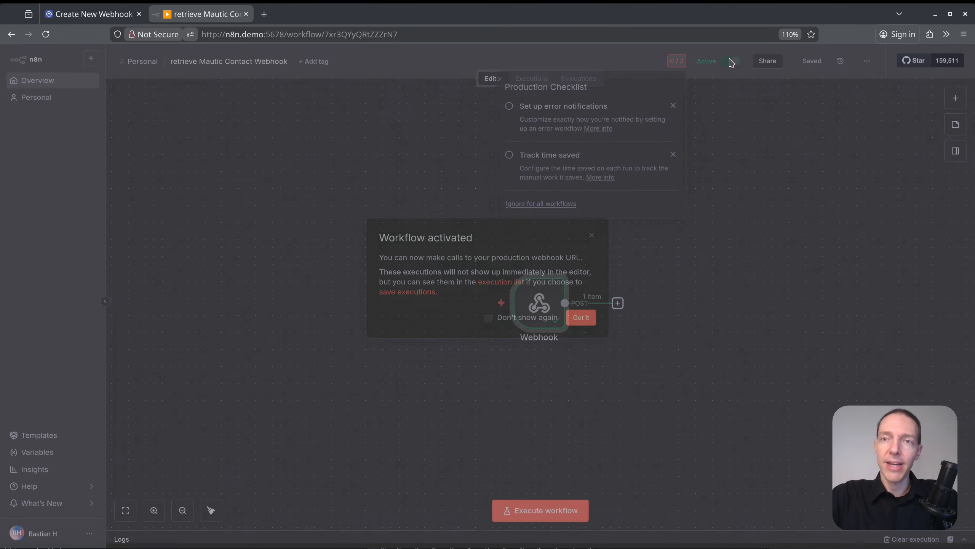
pyautogui.click(582, 325)
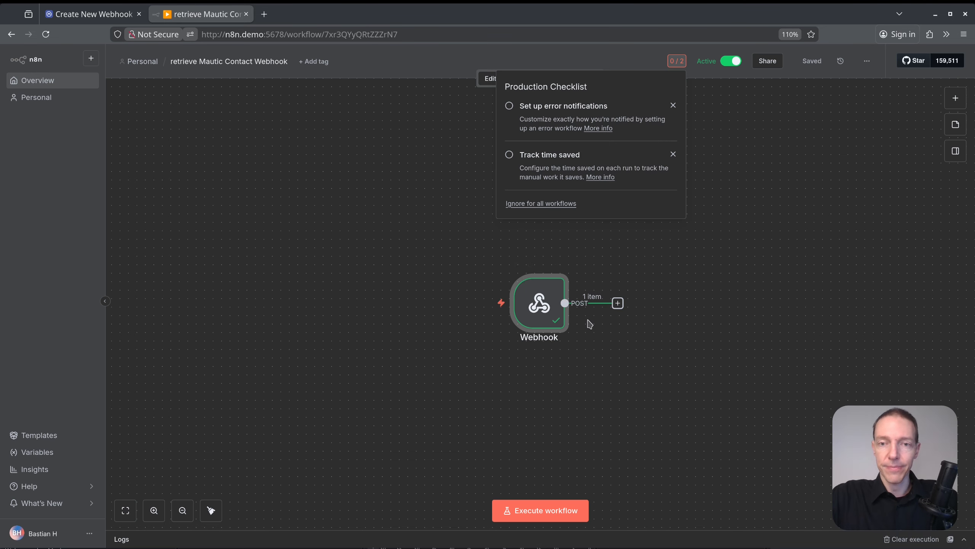
# Switch to Mautic, replace the Webhook POST Url with the copied n8n production URL, and save and close the webhook.
pyautogui.click(107, 15)
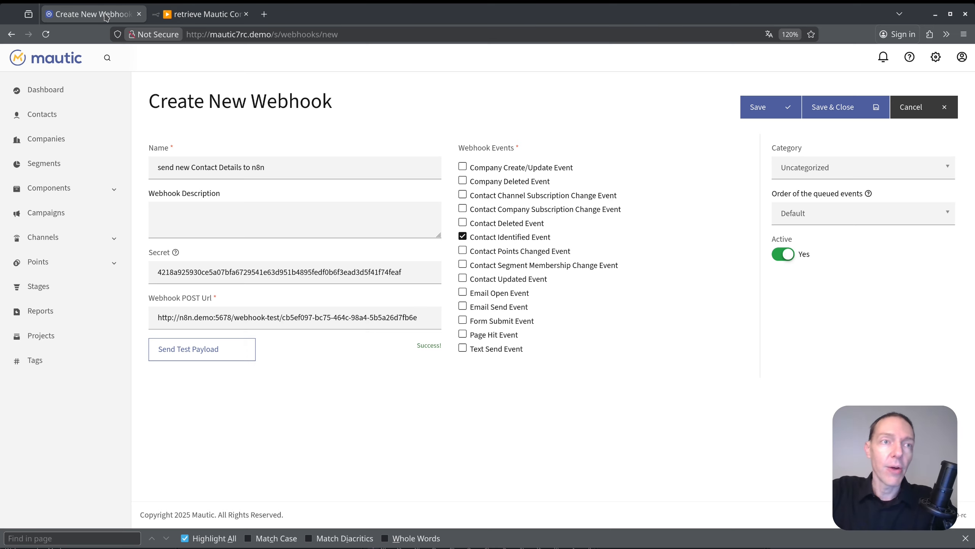
pyautogui.moveTo(429, 319); pyautogui.dragTo(120, 312)
pyautogui.hotkey('ctrl', 'v')
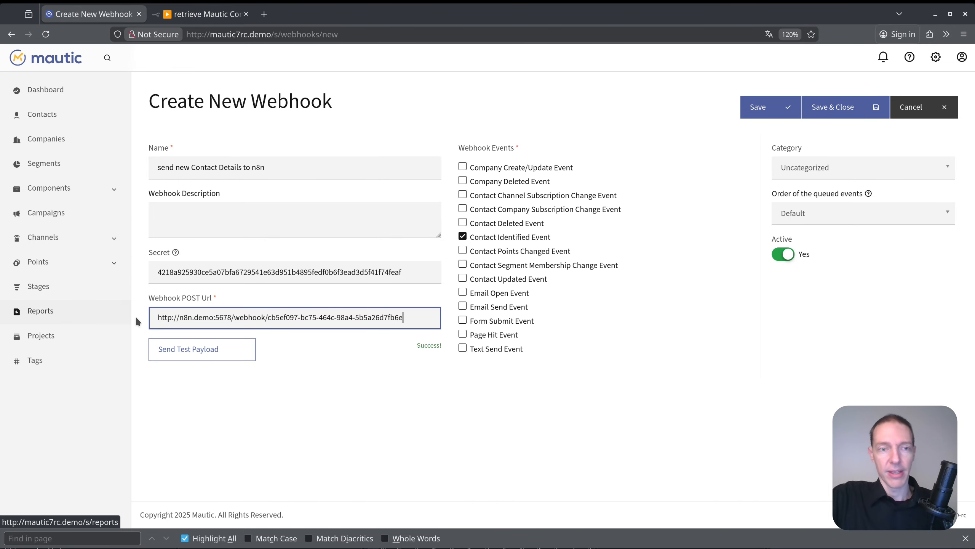
pyautogui.click(824, 110)
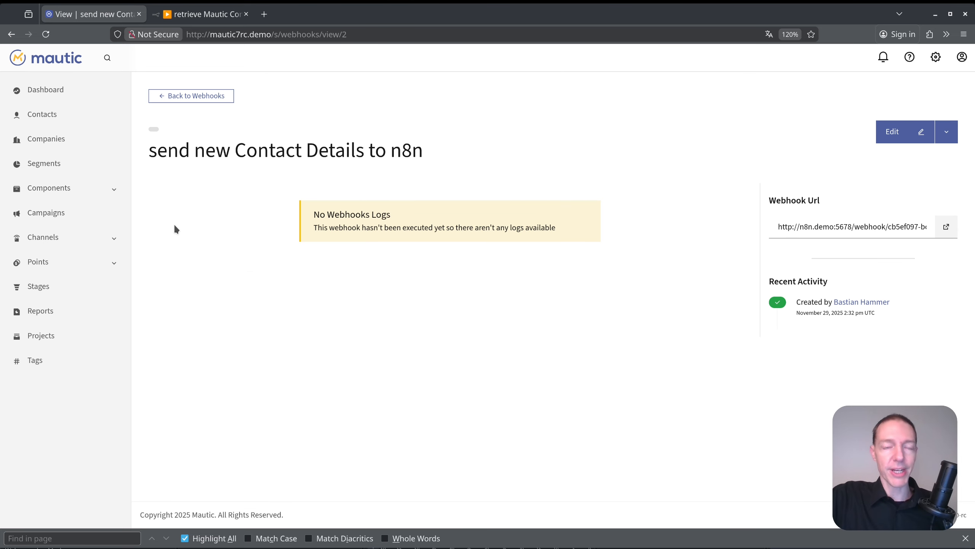
# Create a new Mautic contact with the contact's first name, last name and e-mail address, and save and close it.
pyautogui.click(40, 115)
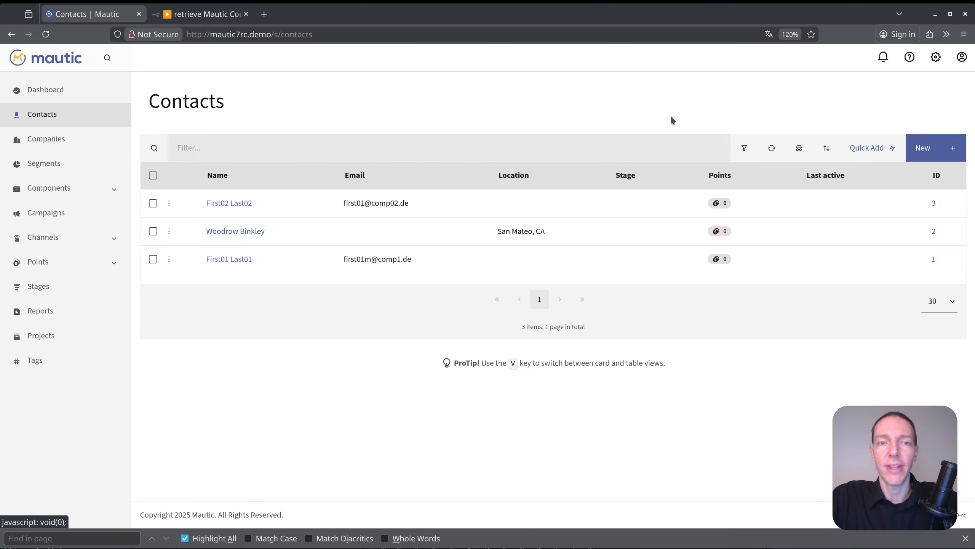
pyautogui.click(924, 153)
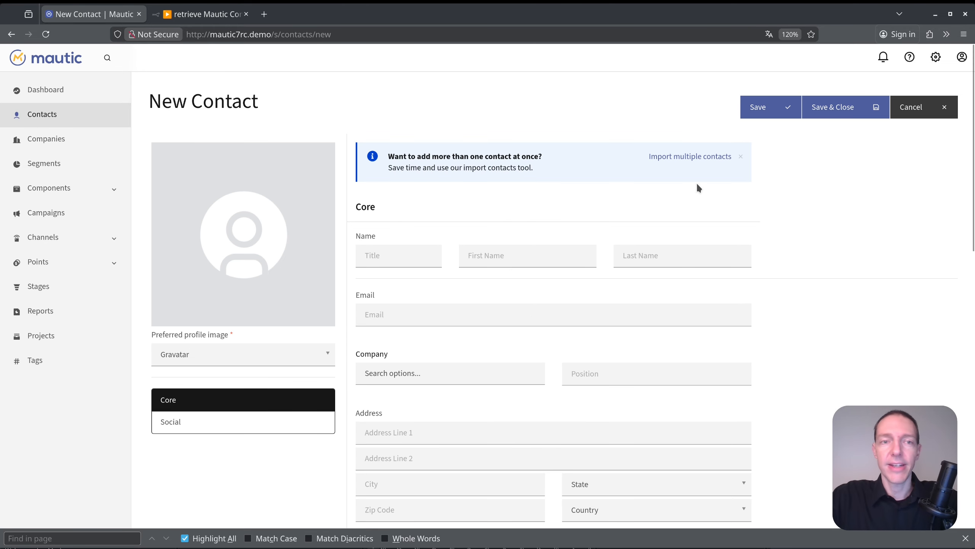
pyautogui.click(531, 257)
pyautogui.write('First03')
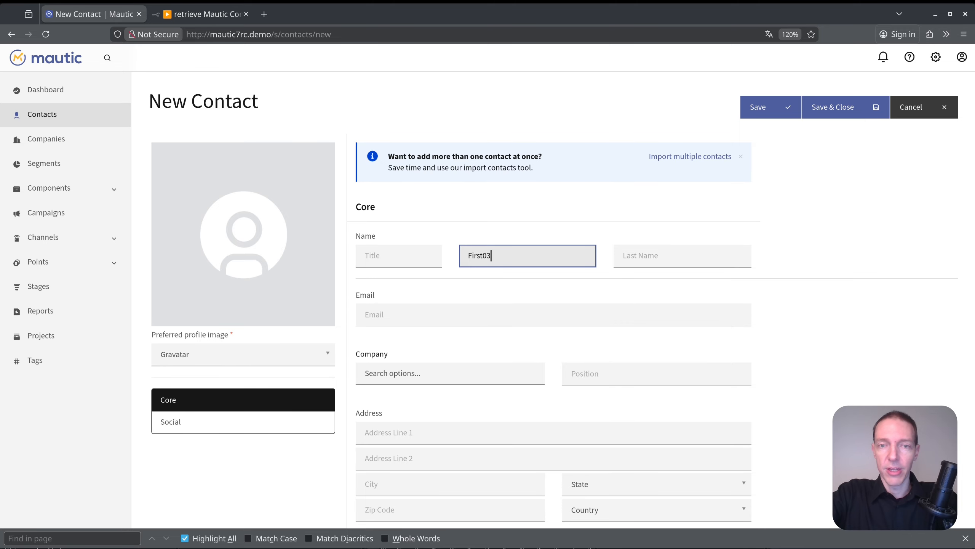
pyautogui.press('Tab')
pyautogui.write('Last03')
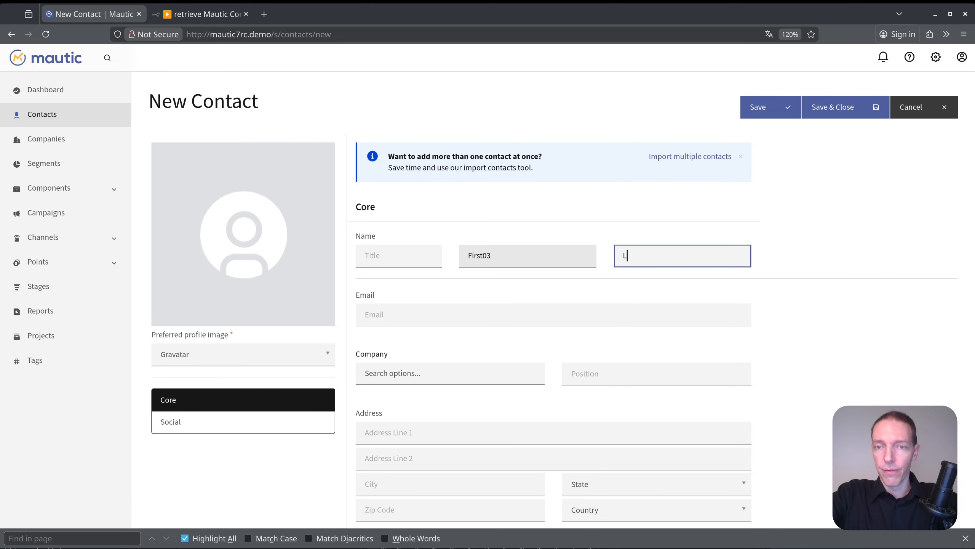
pyautogui.press('Tab')
pyautogui.write('first03@comp03')
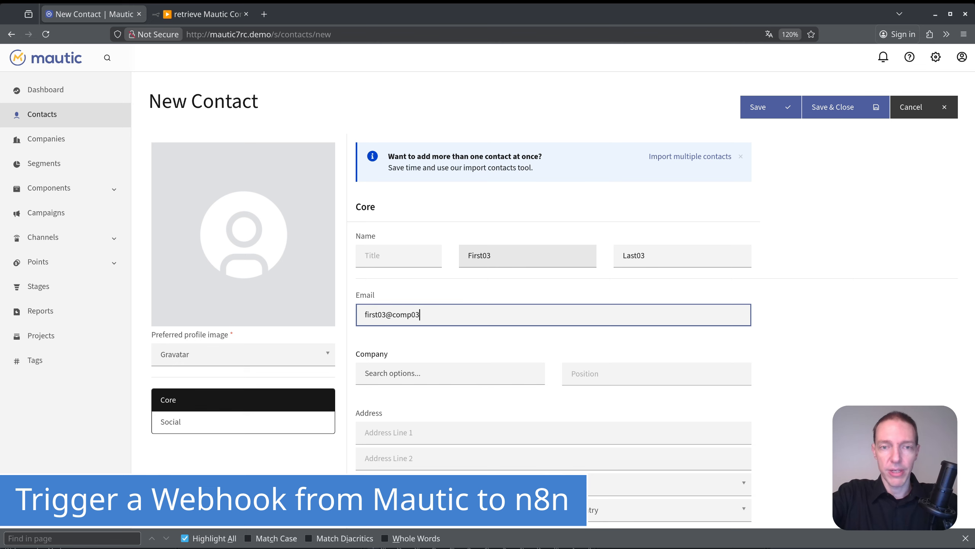
pyautogui.write('.com')
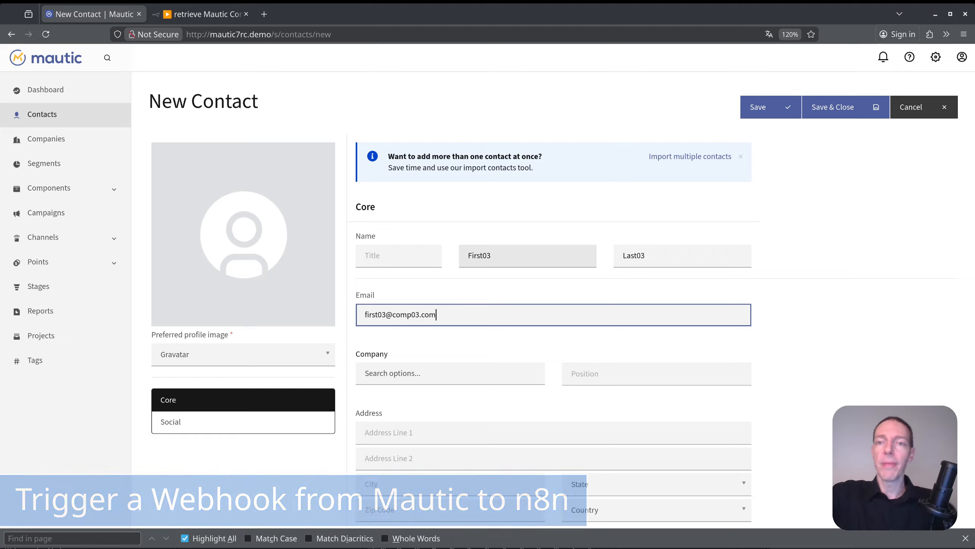
pyautogui.click(844, 109)
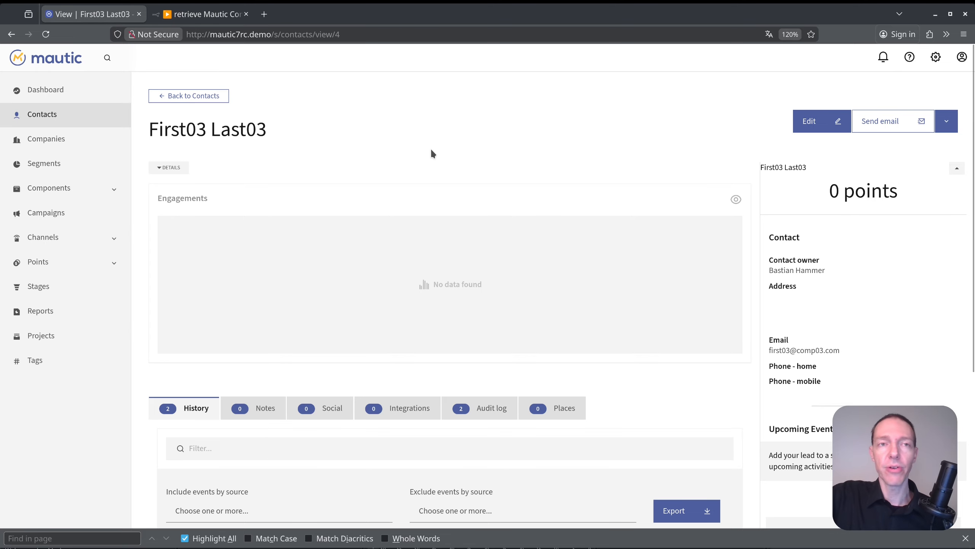
# Switch to n8n, select the workflow's most recent execution and open its Webhook node data.
pyautogui.click(219, 19)
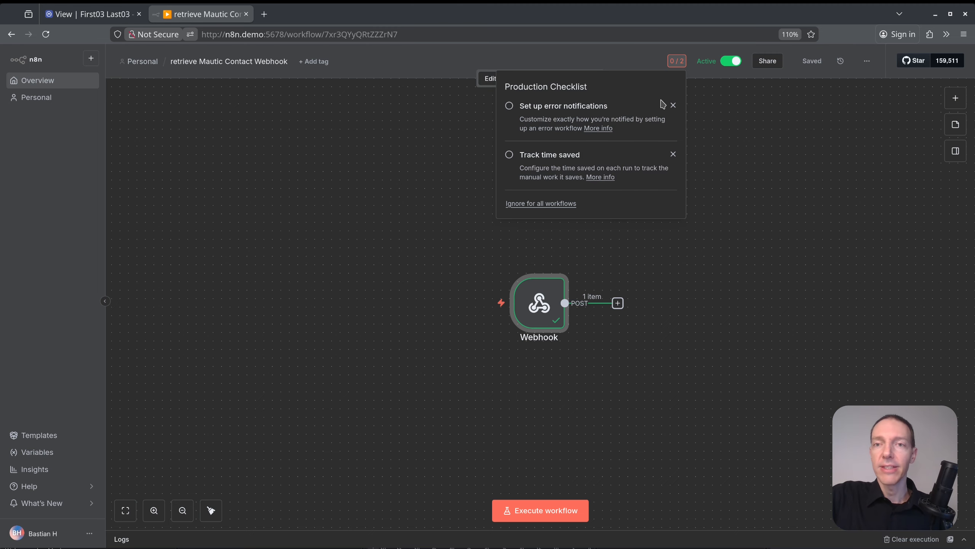
pyautogui.click(530, 82)
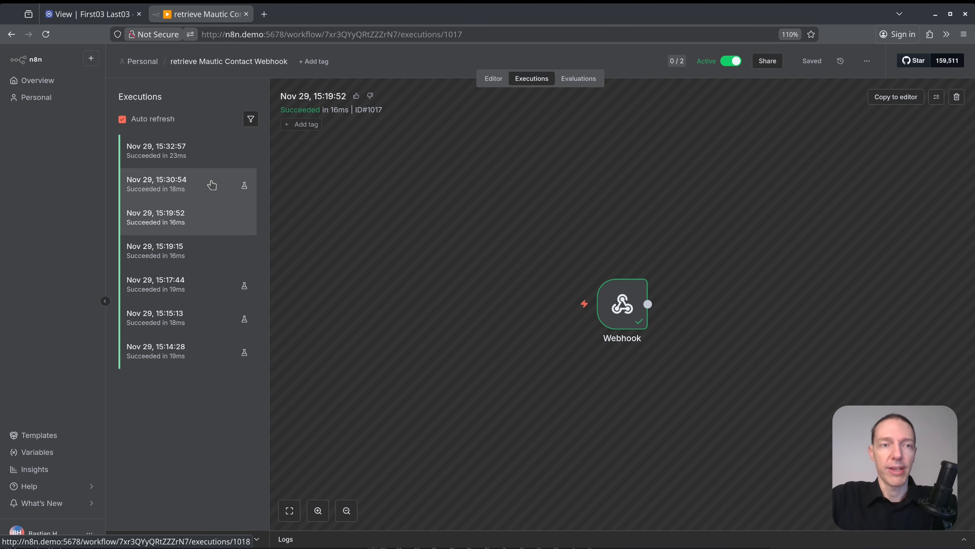
pyautogui.click(205, 160)
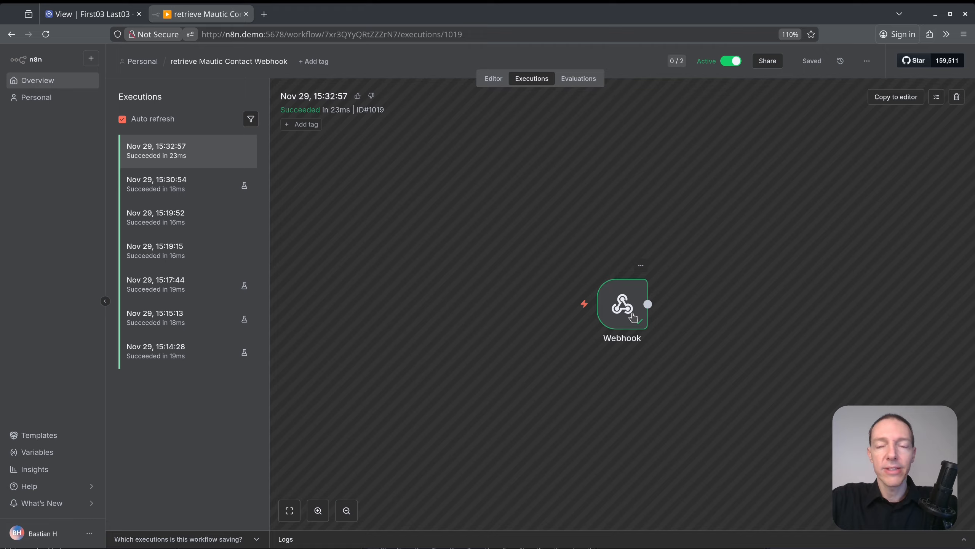
pyautogui.click(624, 306)
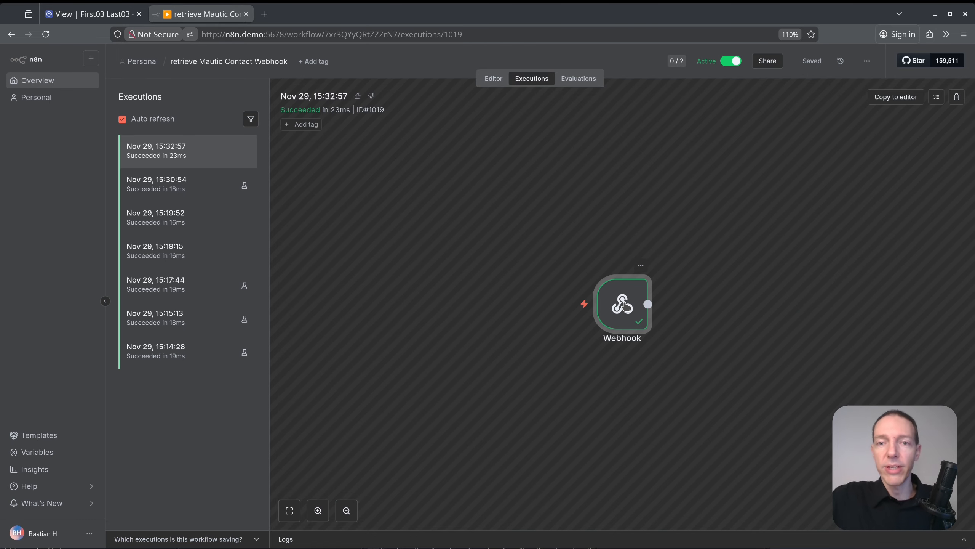
pyautogui.doubleClick(624, 307)
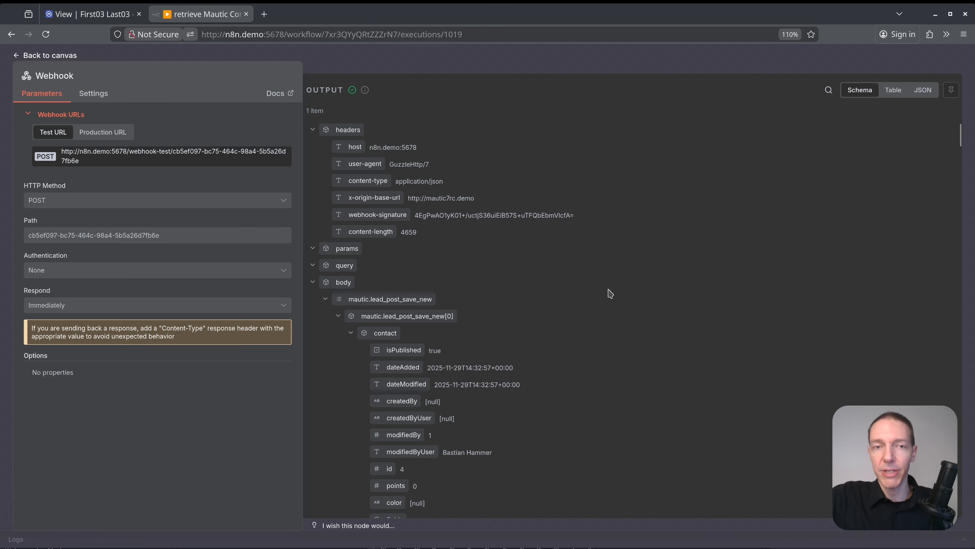
# Examine the received contact fields down to the email field, comparing its value and normalizedValue.
pyautogui.scroll(-10, 512, 312)
pyautogui.scroll(-6, 505, 316)
pyautogui.doubleClick(459, 339)
pyautogui.scroll(-5, 488, 338)
pyautogui.click(501, 324)
pyautogui.doubleClick(493, 324)
pyautogui.scroll(-12, 460, 304)
pyautogui.scroll(-5, 444, 284)
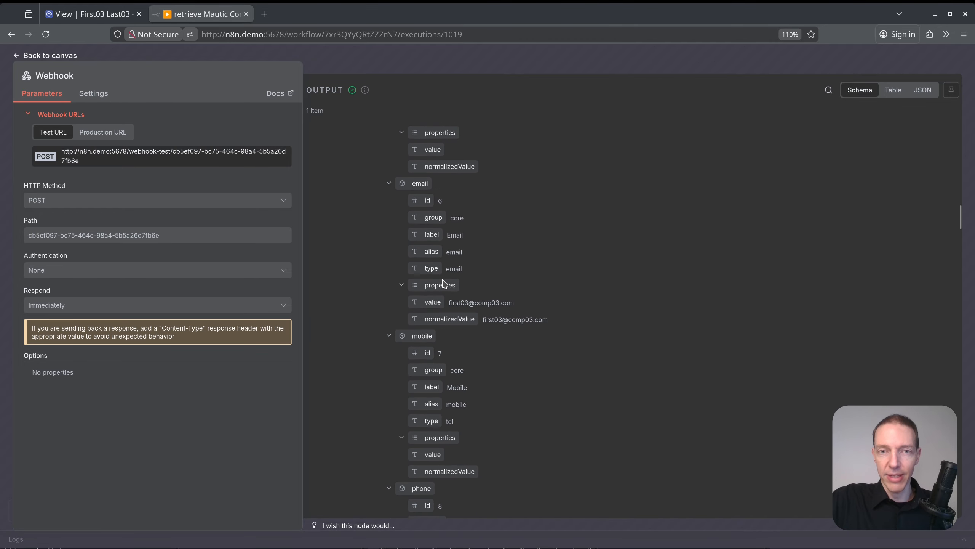
pyautogui.moveTo(483, 168); pyautogui.dragTo(488, 168)
pyautogui.moveTo(549, 168); pyautogui.dragTo(494, 168)
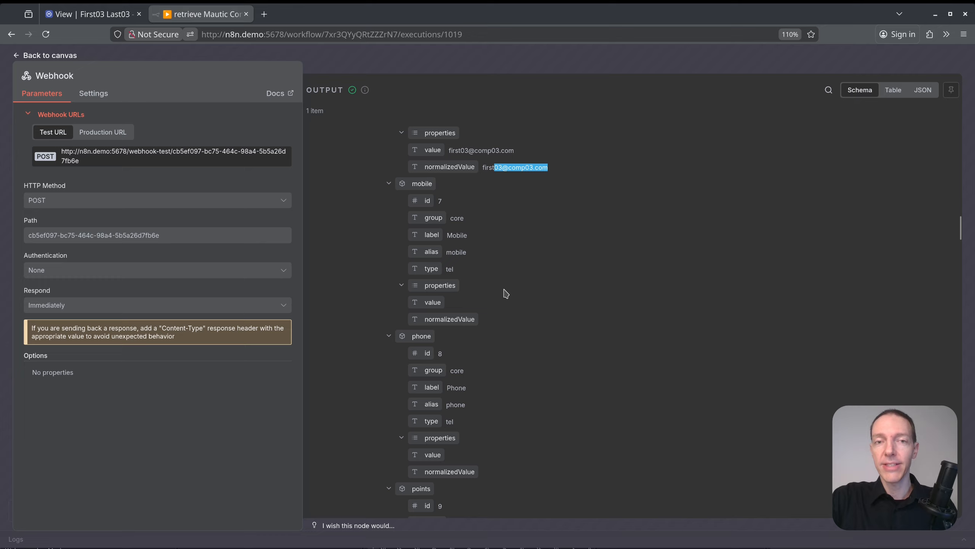
pyautogui.scroll(5, 500, 318)
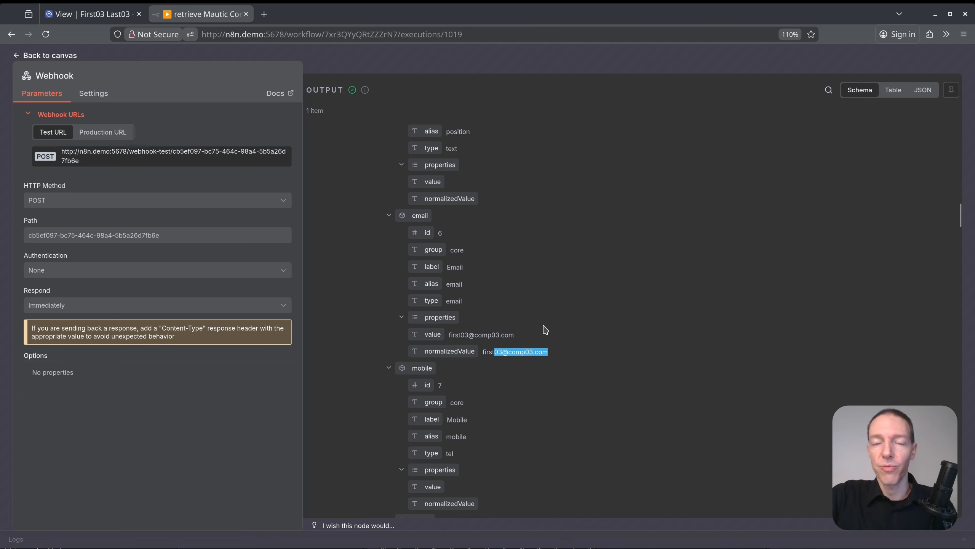
pyautogui.click(572, 357)
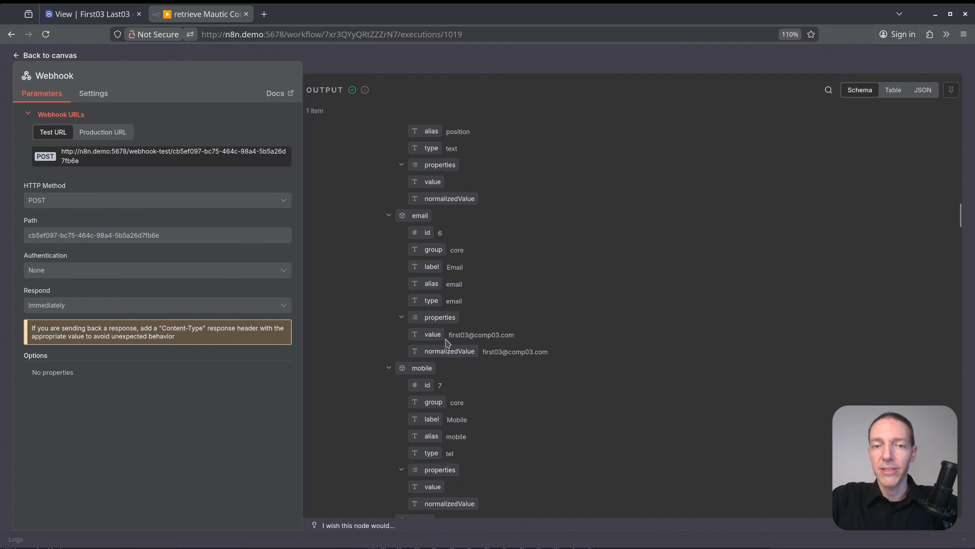
# Review the lastname, firstname and title fields in the received data, and return to the executions list.
pyautogui.scroll(4, 557, 267)
pyautogui.scroll(10, 557, 267)
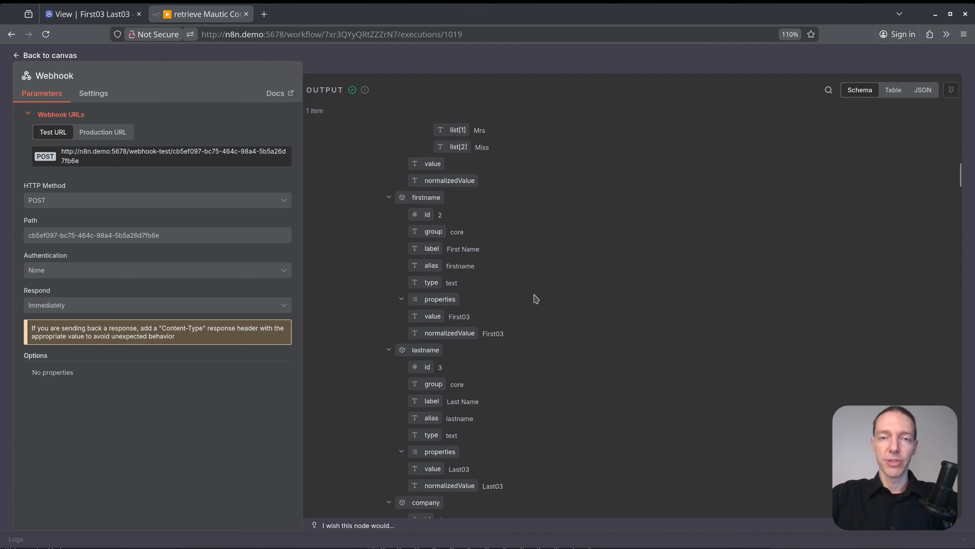
pyautogui.scroll(3, 536, 299)
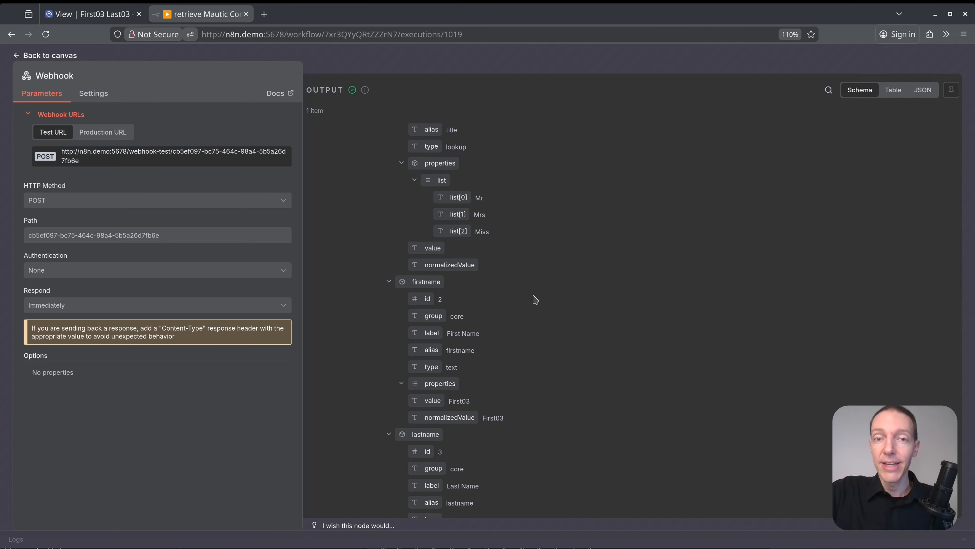
pyautogui.scroll(4, 535, 292)
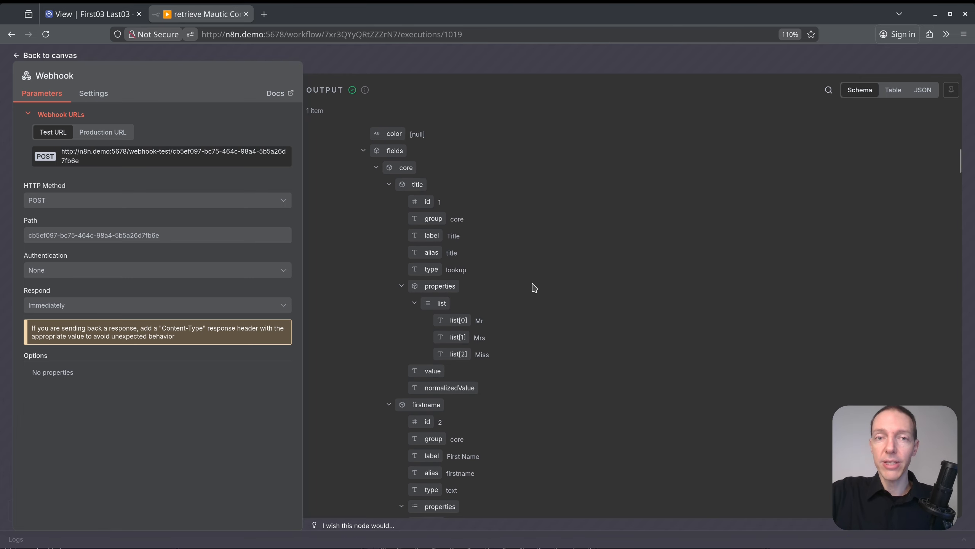
pyautogui.click(537, 63)
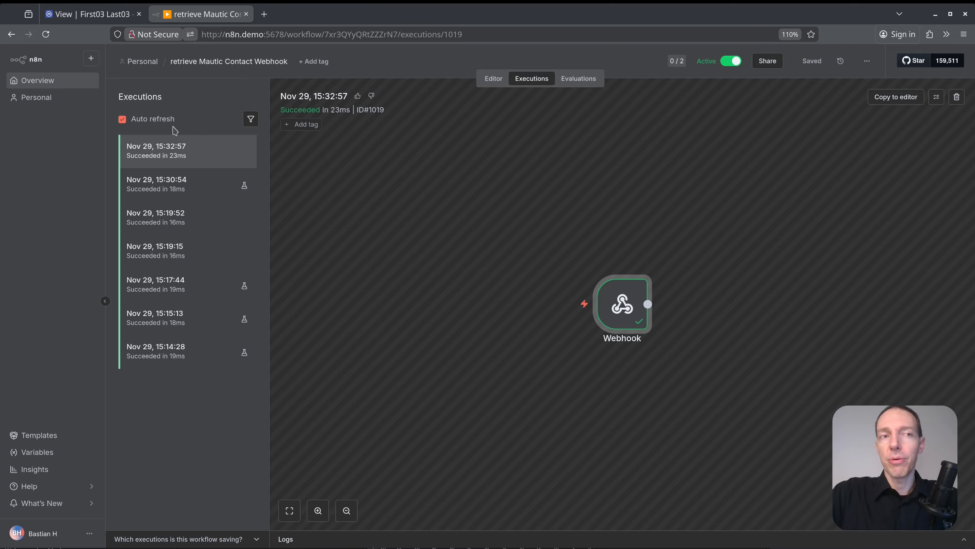
# Switch to Mautic and open the Webhook Settings section of the system configuration.
pyautogui.click(111, 15)
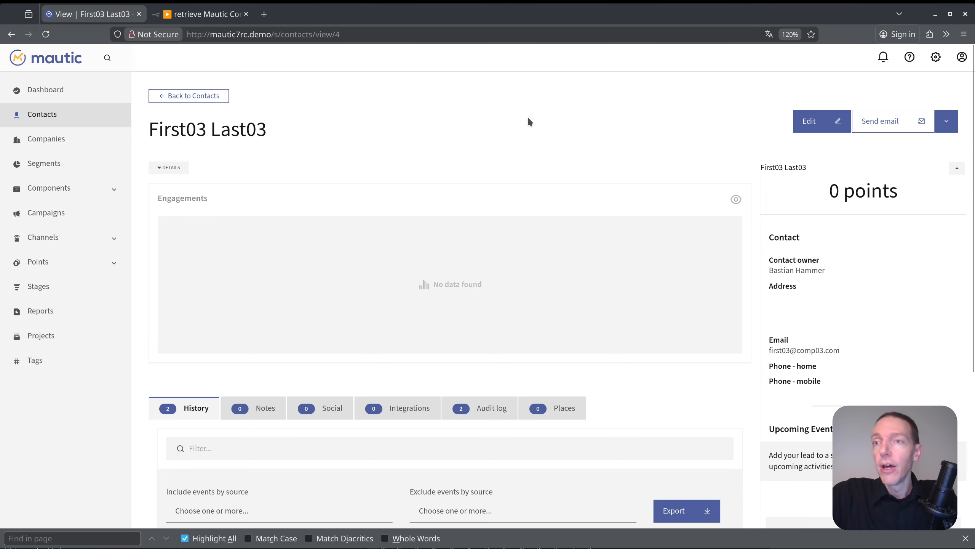
pyautogui.click(937, 57)
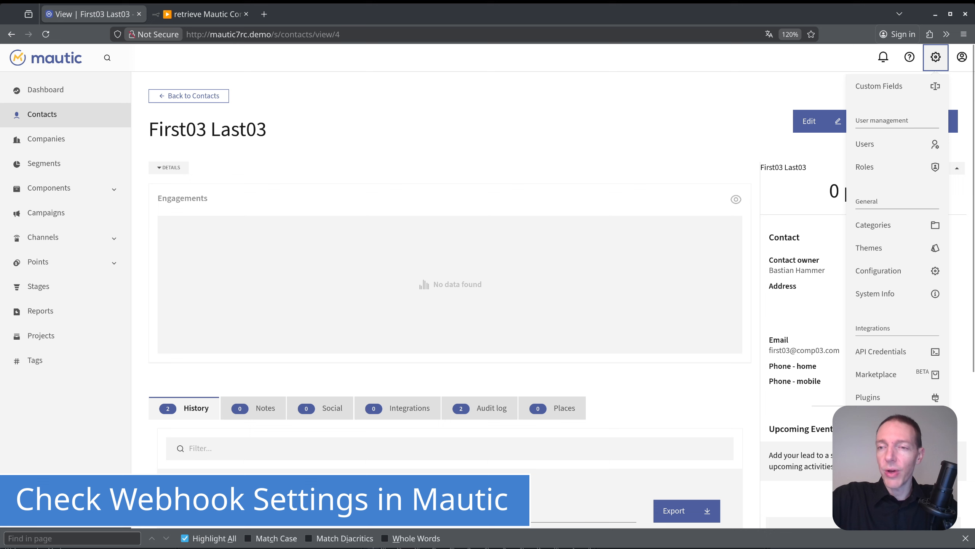
pyautogui.click(877, 270)
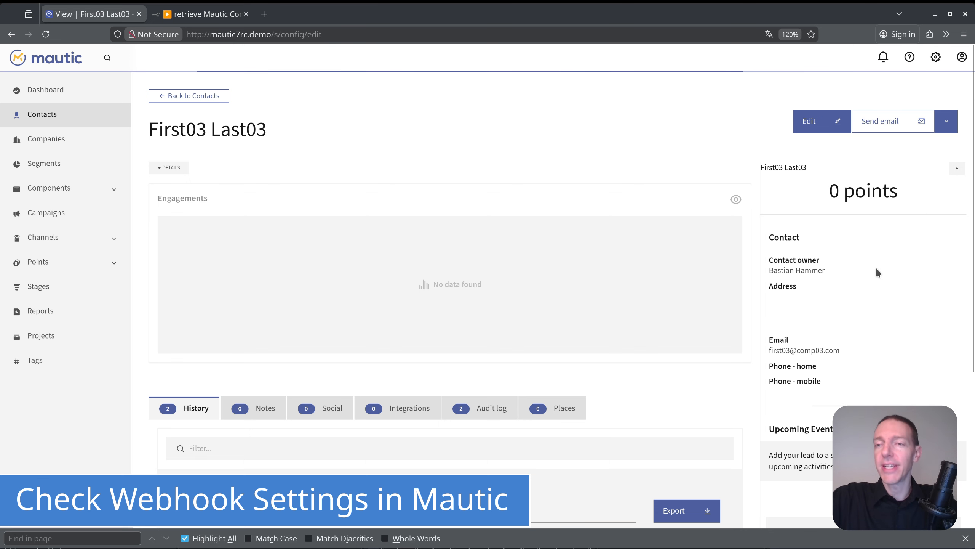
pyautogui.scroll(-1, 215, 327)
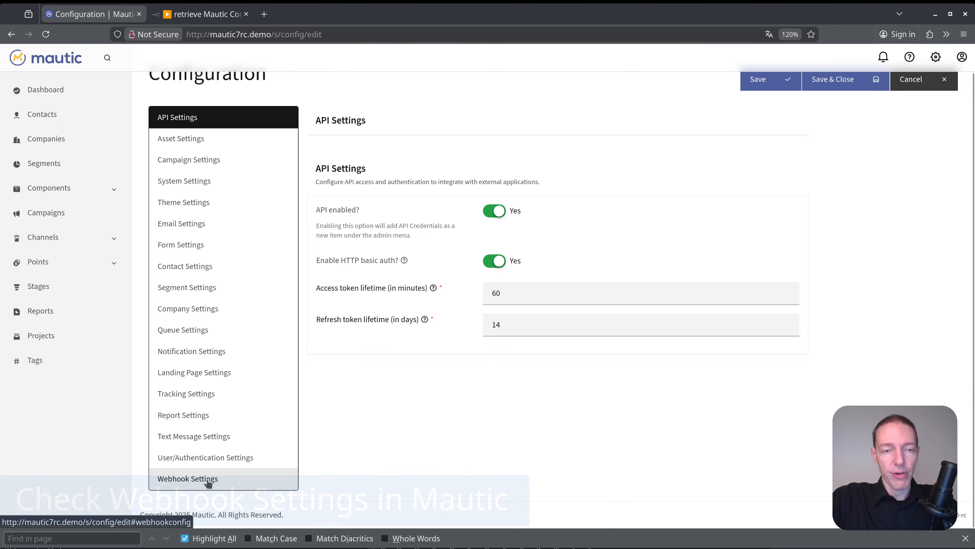
pyautogui.click(207, 481)
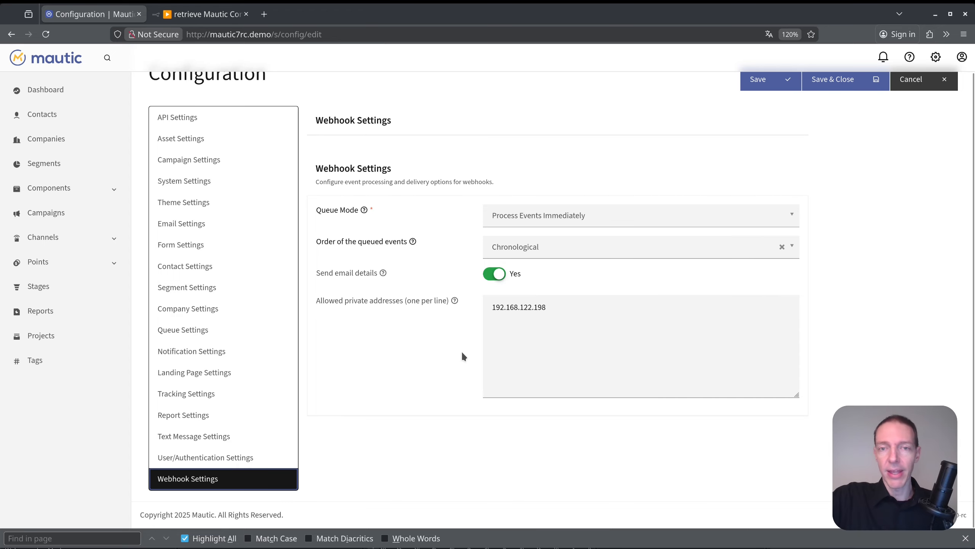
# Review the allowed private addresses entry and the available options for Queue Mode and Order of the queued events.
pyautogui.tripleClick(521, 301)
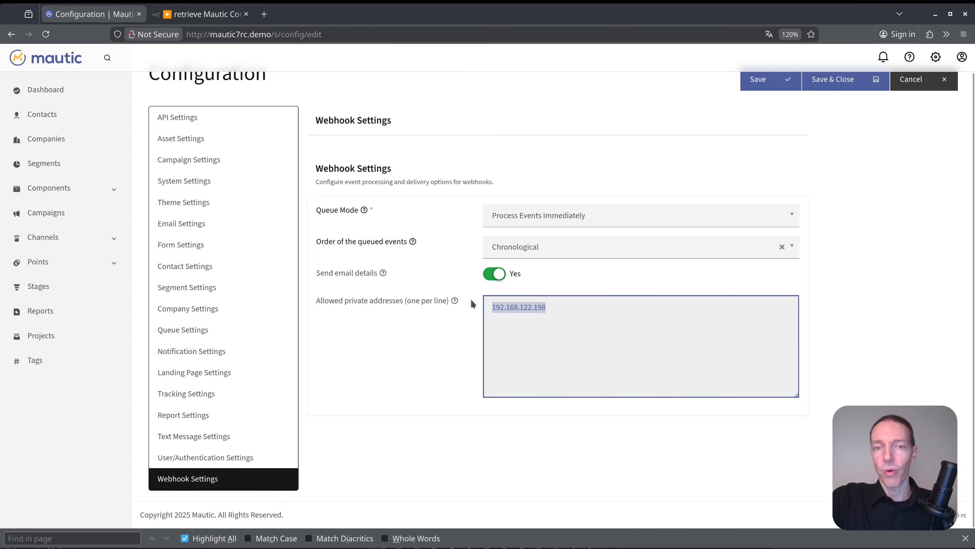
pyautogui.click(553, 314)
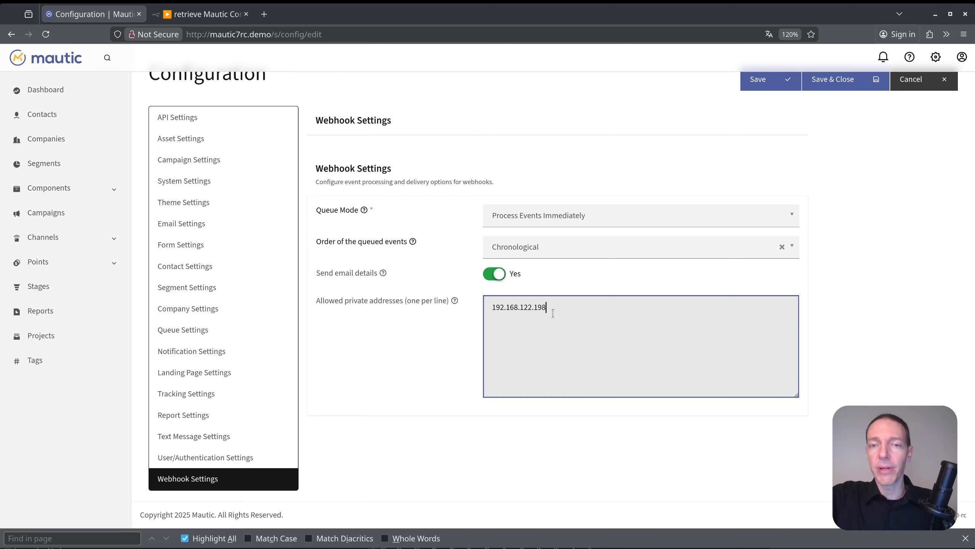
pyautogui.moveTo(553, 313); pyautogui.dragTo(437, 302)
pyautogui.click(420, 334)
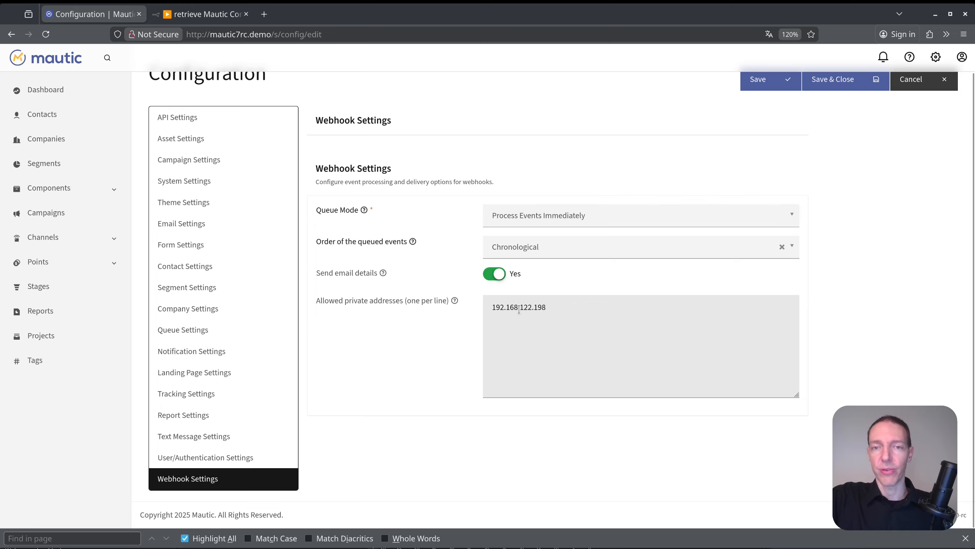
pyautogui.click(587, 218)
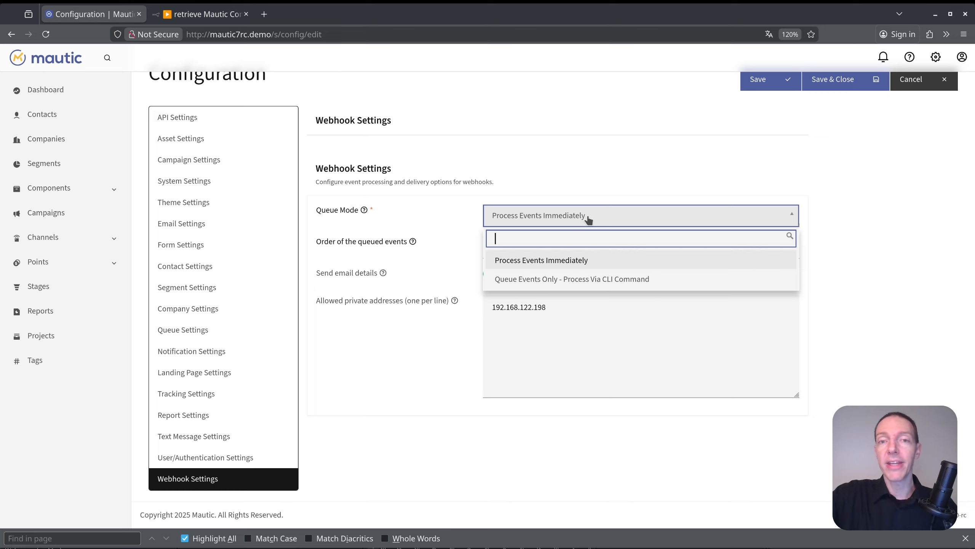
pyautogui.click(847, 210)
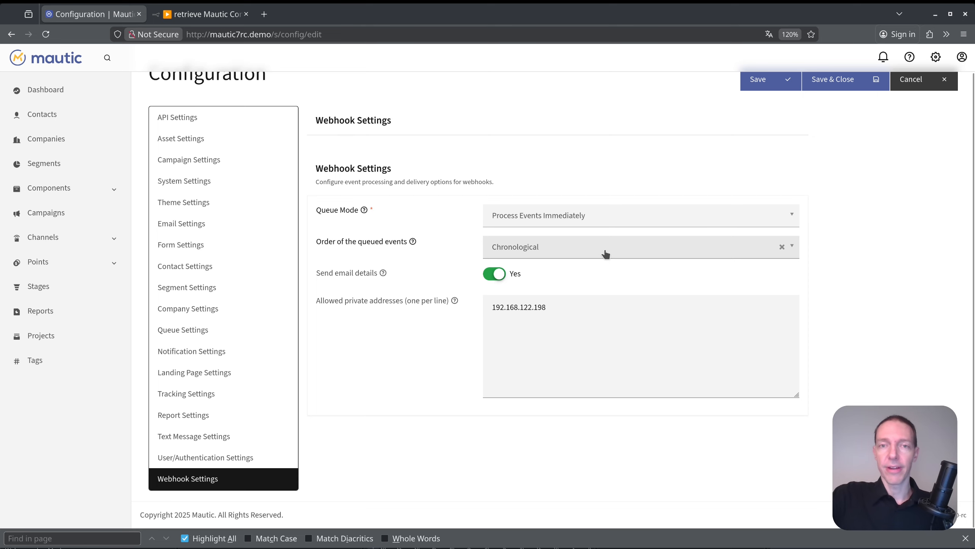
pyautogui.click(580, 252)
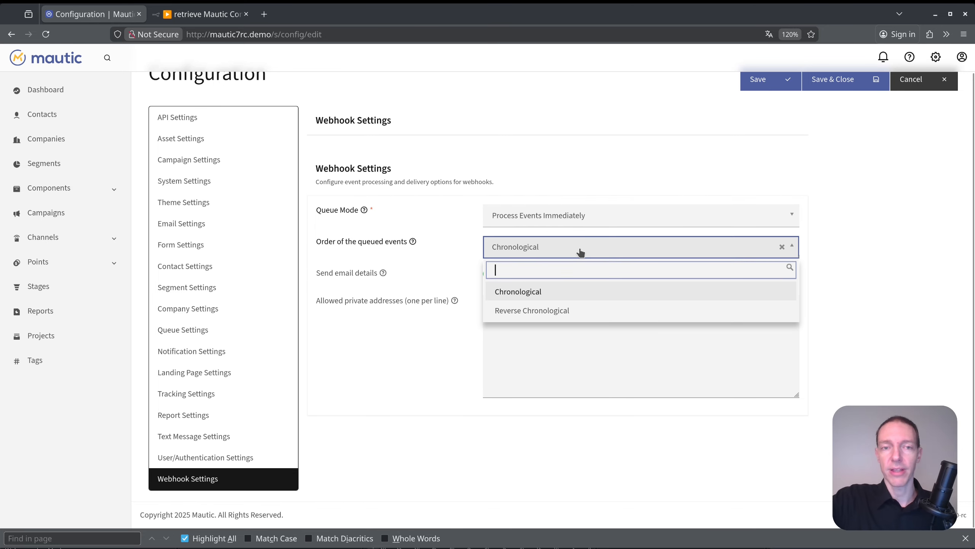
pyautogui.click(461, 243)
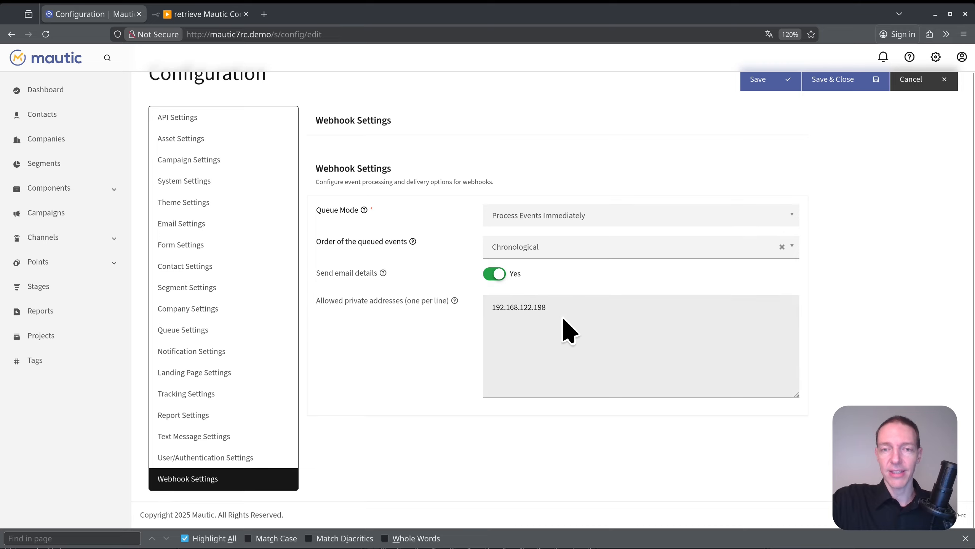
# Clear the allowed private addresses in the webhook settings, save and close the configuration, and dismiss the notification.
pyautogui.tripleClick(573, 307)
pyautogui.click(415, 341)
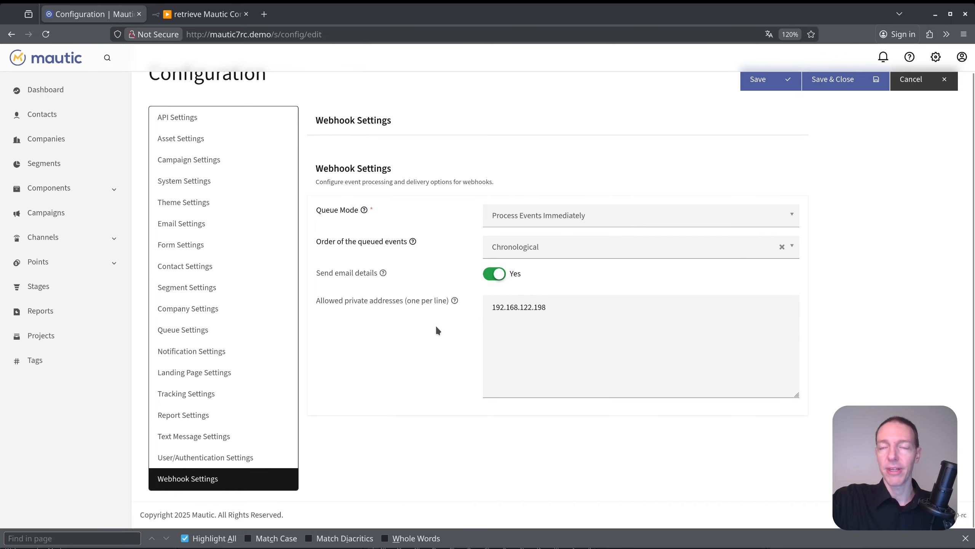
pyautogui.tripleClick(572, 309)
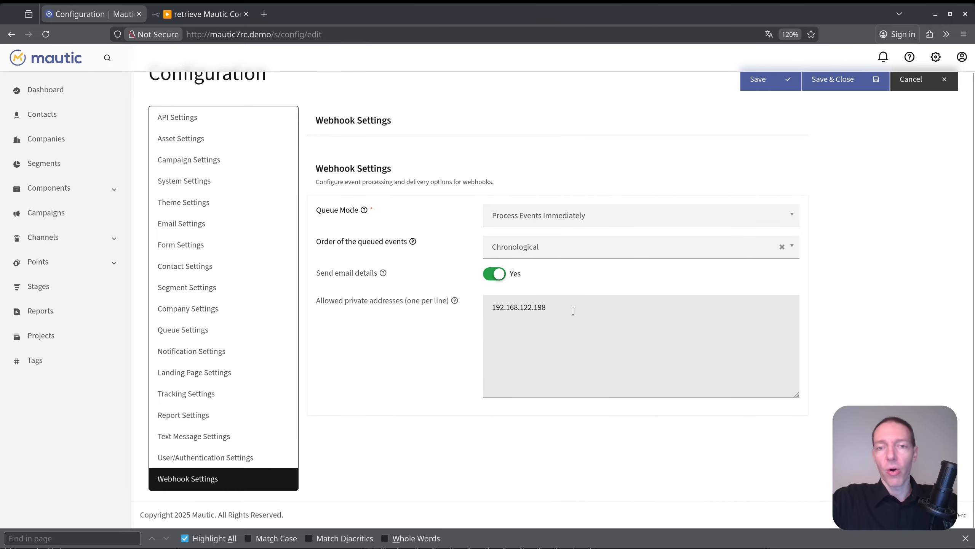
pyautogui.press('BackSpace')
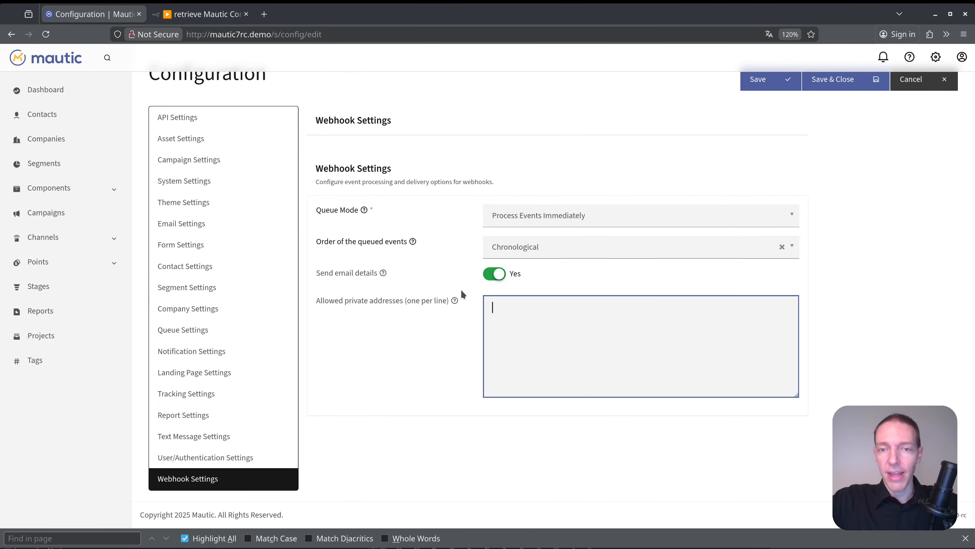
pyautogui.click(852, 84)
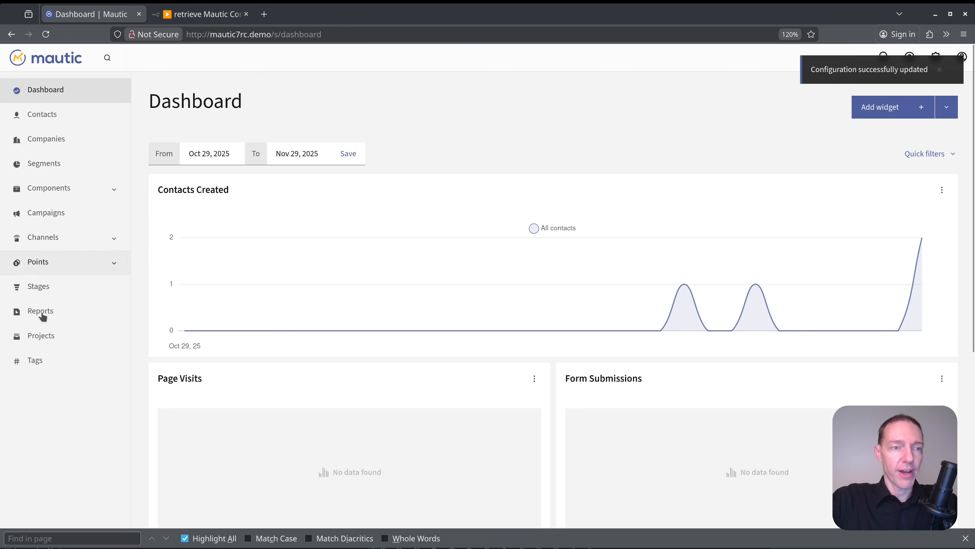
pyautogui.click(940, 69)
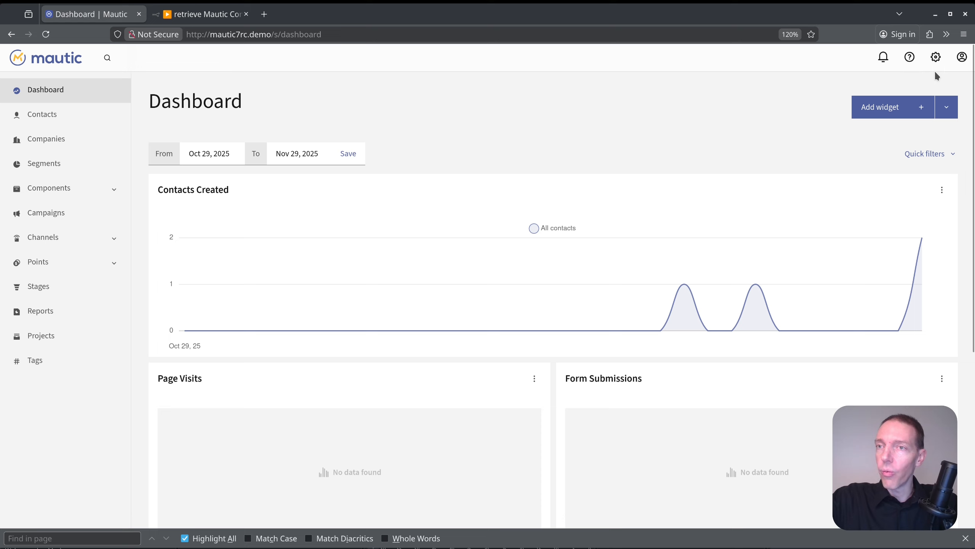
# Open the webhook "send new Contact Details to n8n" for editing and send a test payload.
pyautogui.click(936, 57)
pyautogui.click(869, 420)
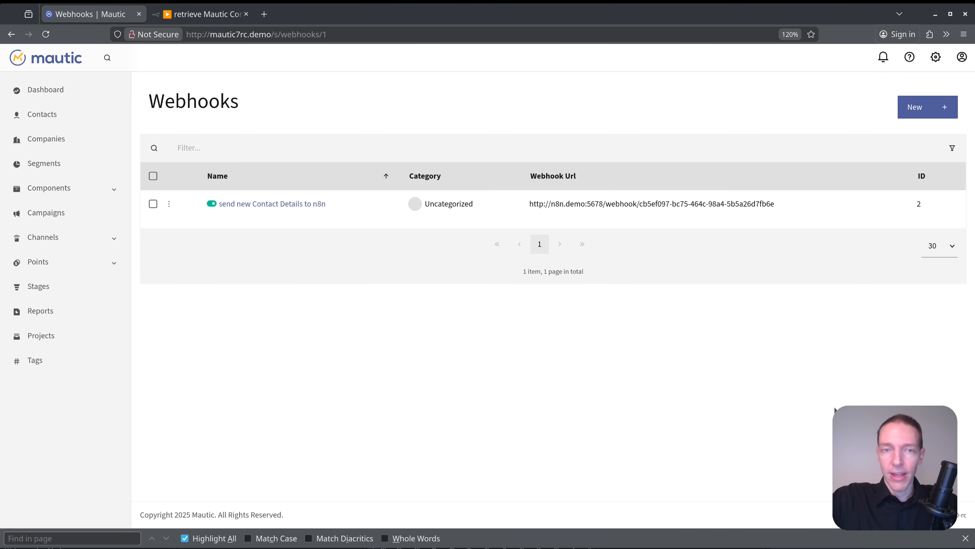
pyautogui.click(264, 208)
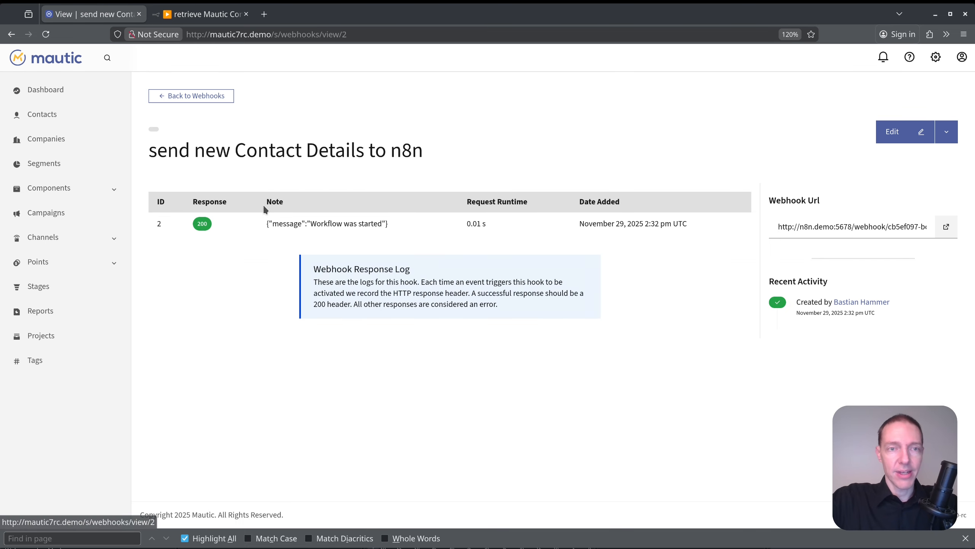
pyautogui.click(898, 129)
pyautogui.click(195, 350)
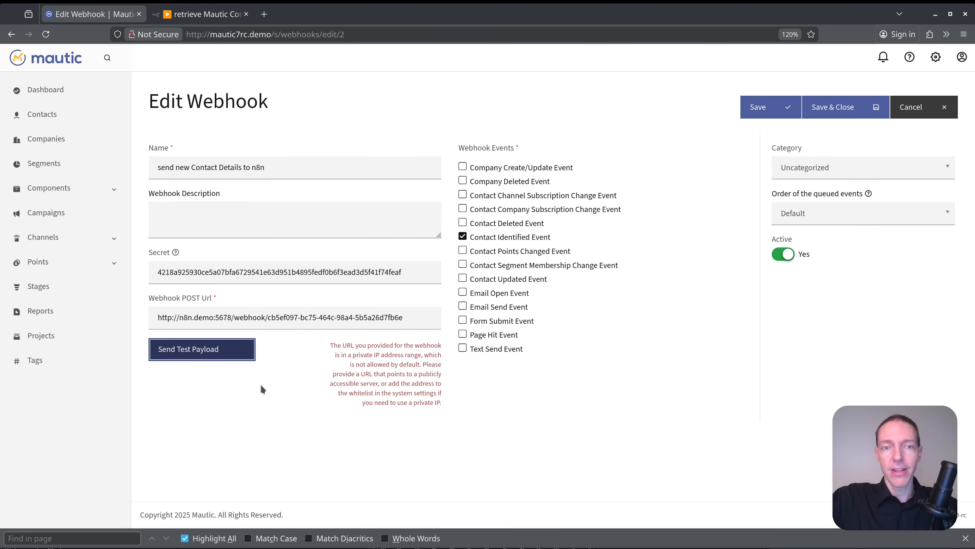